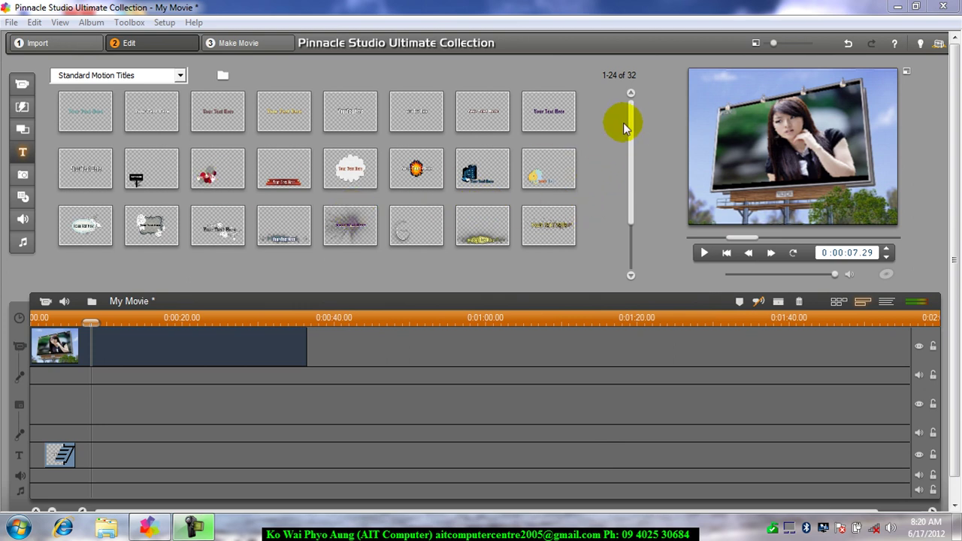
Step: Preview several Standard Motion Title templates in the Player to compare their animations
left_click_drag(629, 113, 628, 150)
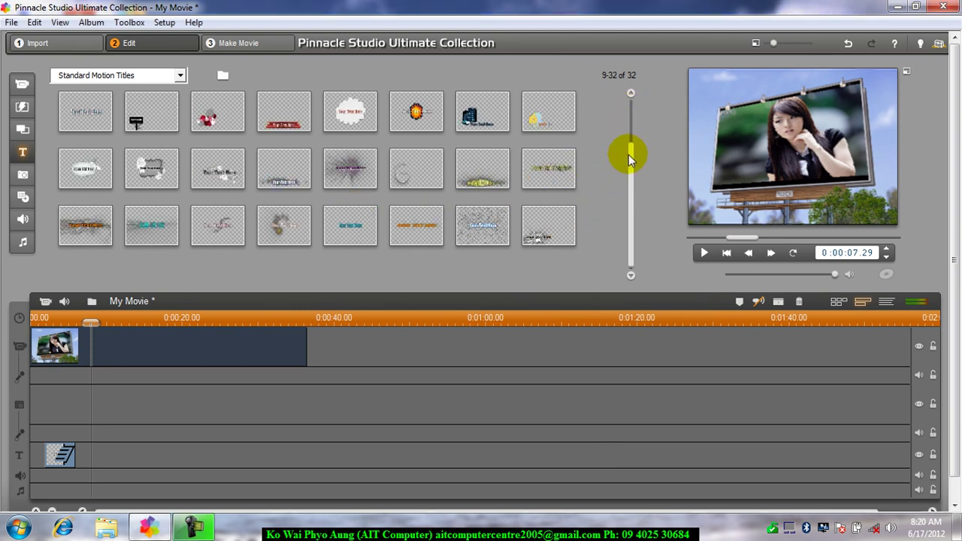
left_click(77, 230)
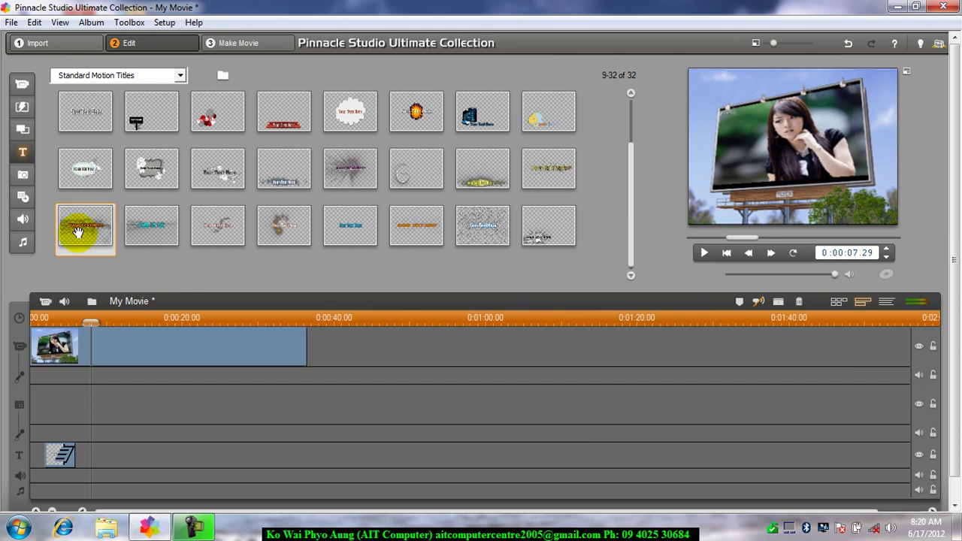
left_click(704, 254)
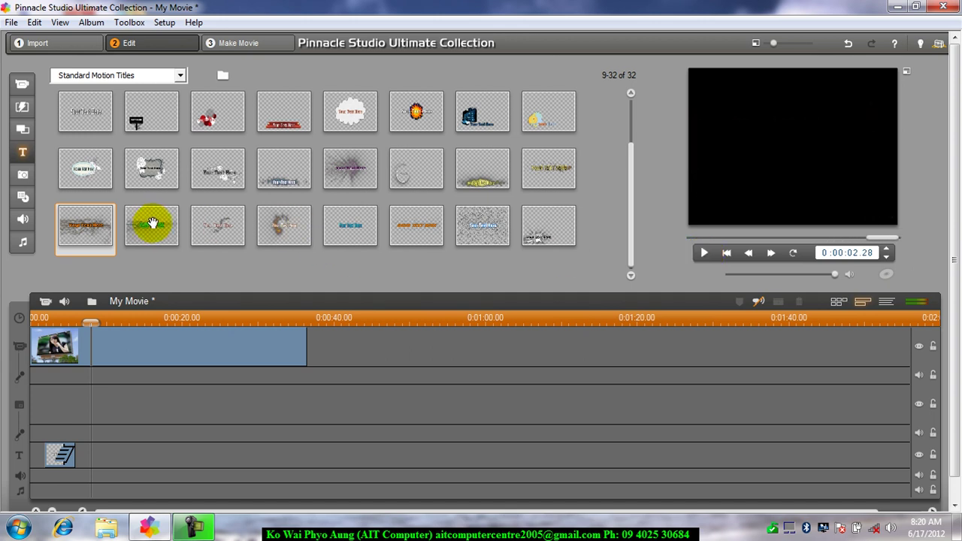
left_click(145, 220)
left_click(704, 253)
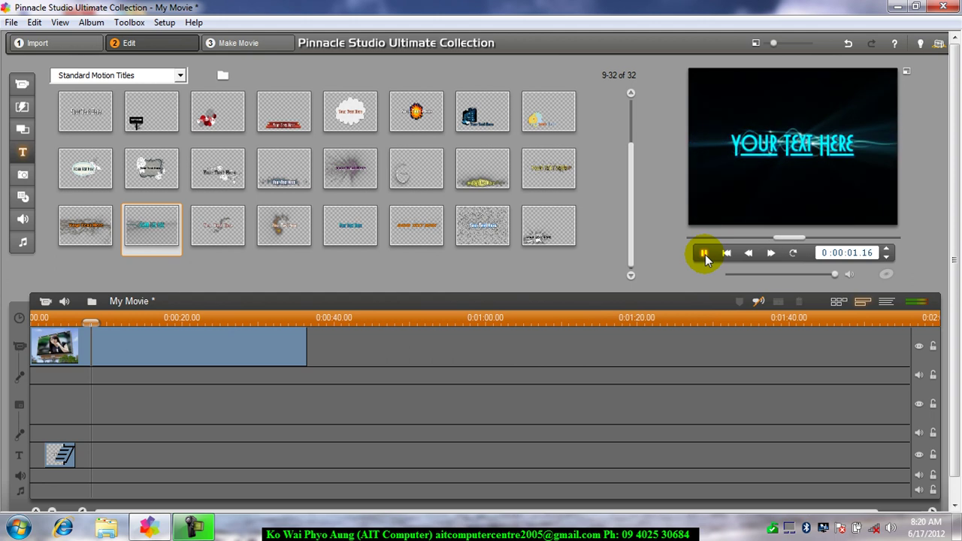
left_click(703, 253)
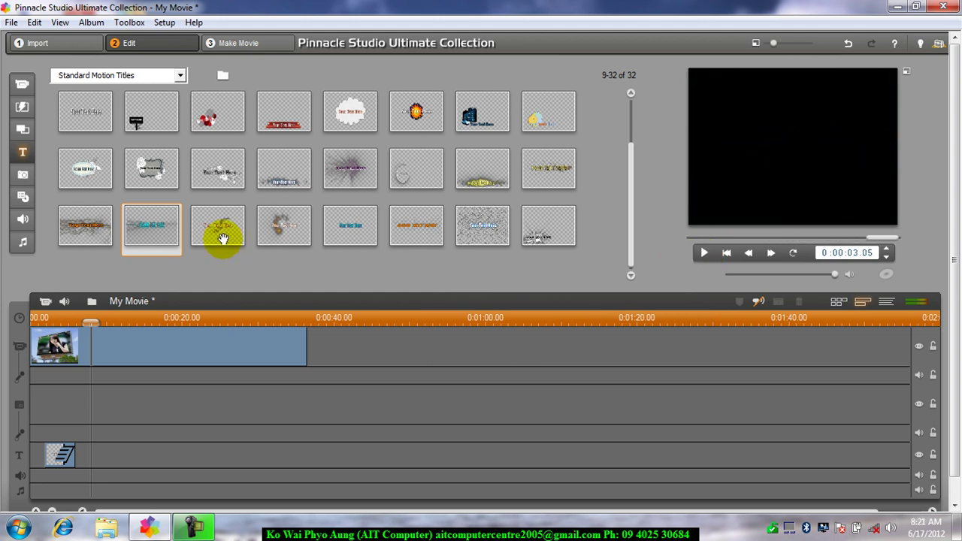
left_click(288, 229)
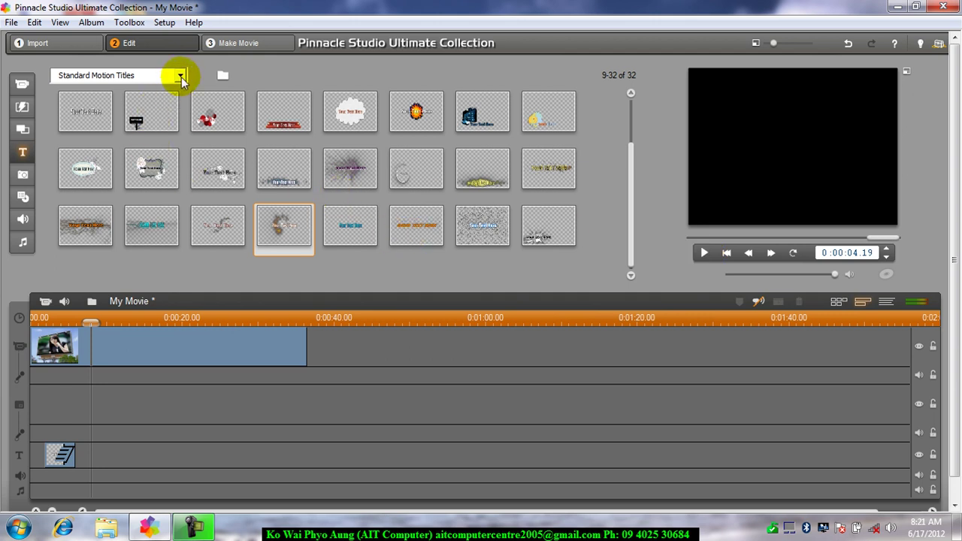
Step: Switch to Standard Titles, put 'Your Text Here' on the title track, and open it for editing
left_click(182, 78)
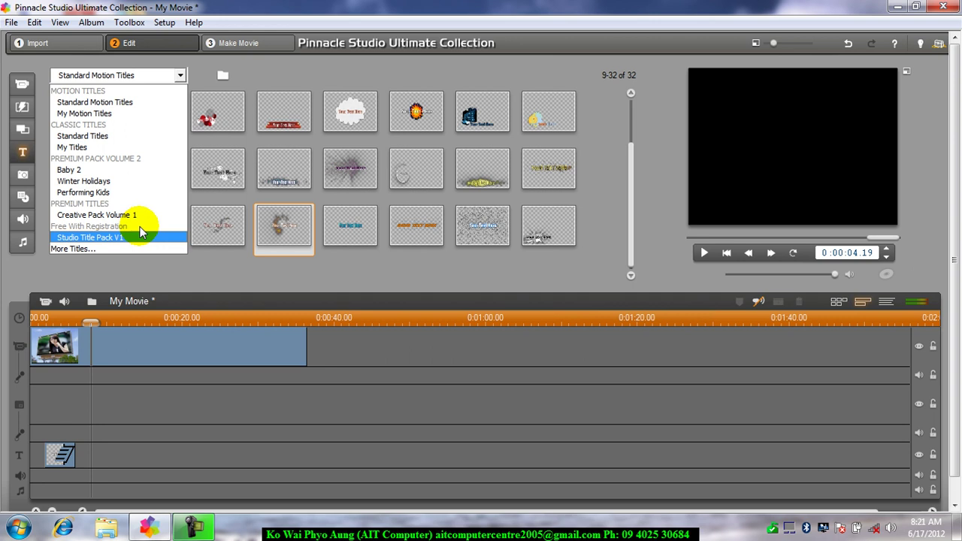
left_click(123, 137)
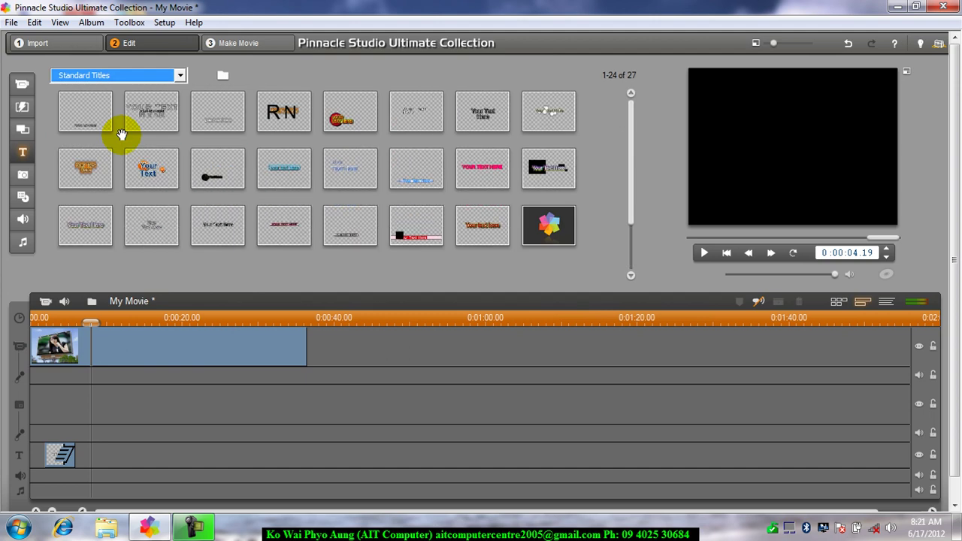
left_click(87, 118)
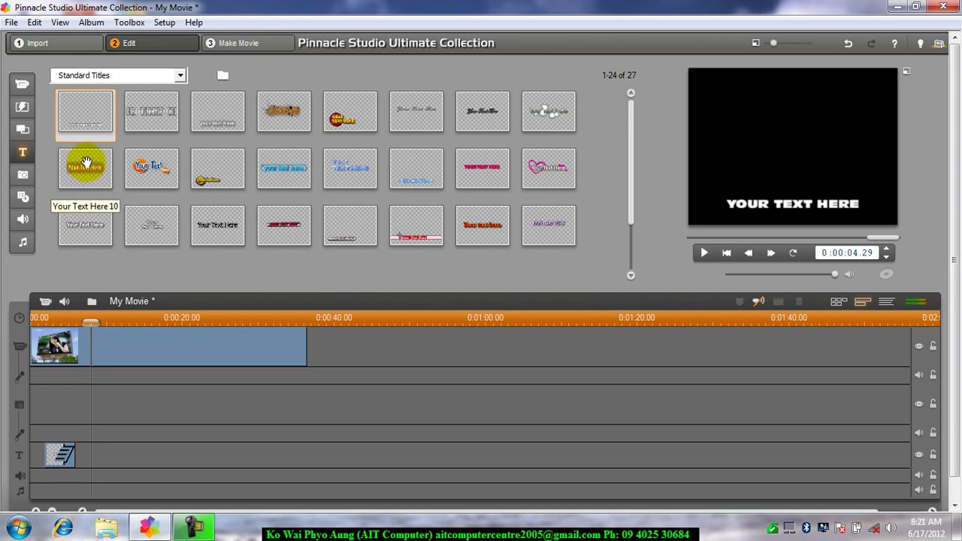
left_click_drag(84, 168, 133, 453)
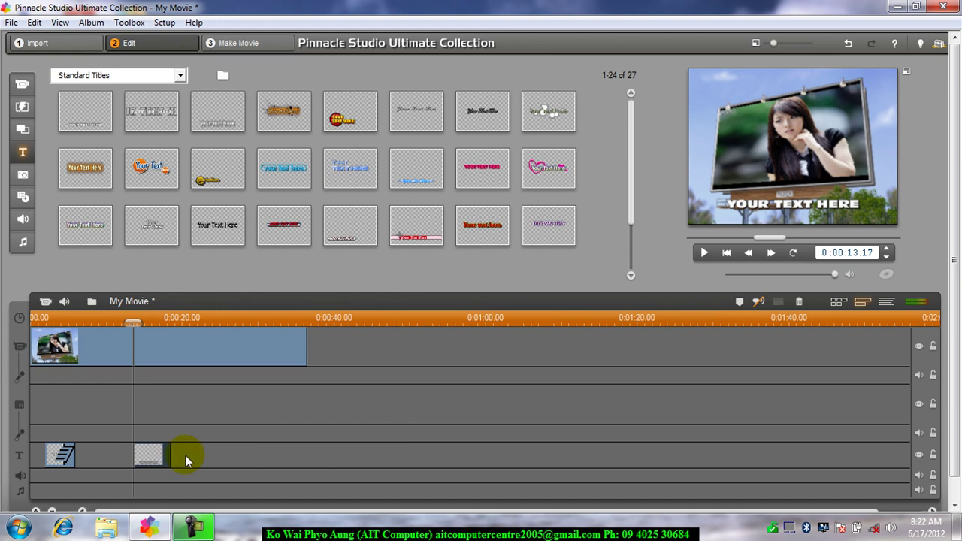
double_click(148, 456)
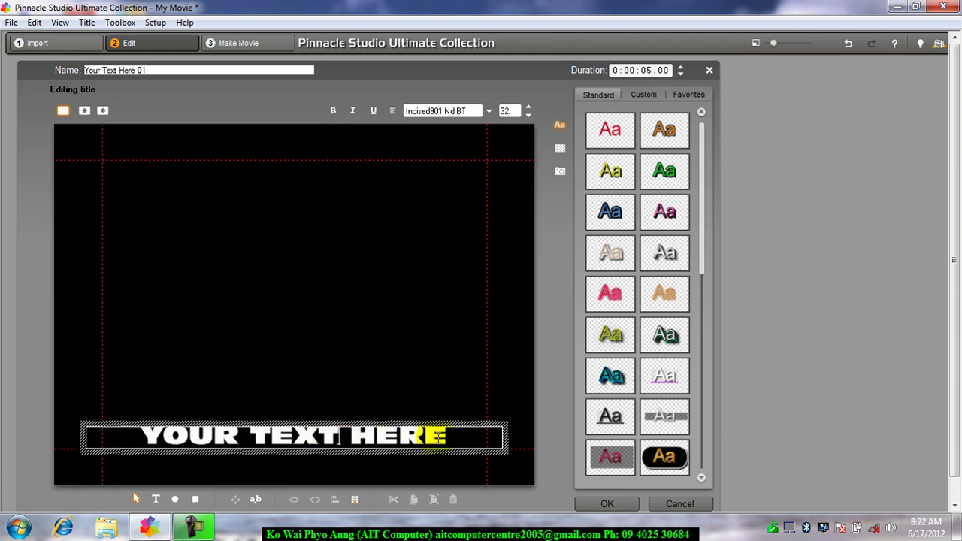
Step: Replace the placeholder title text with the person's full name and select the text box
double_click(339, 438)
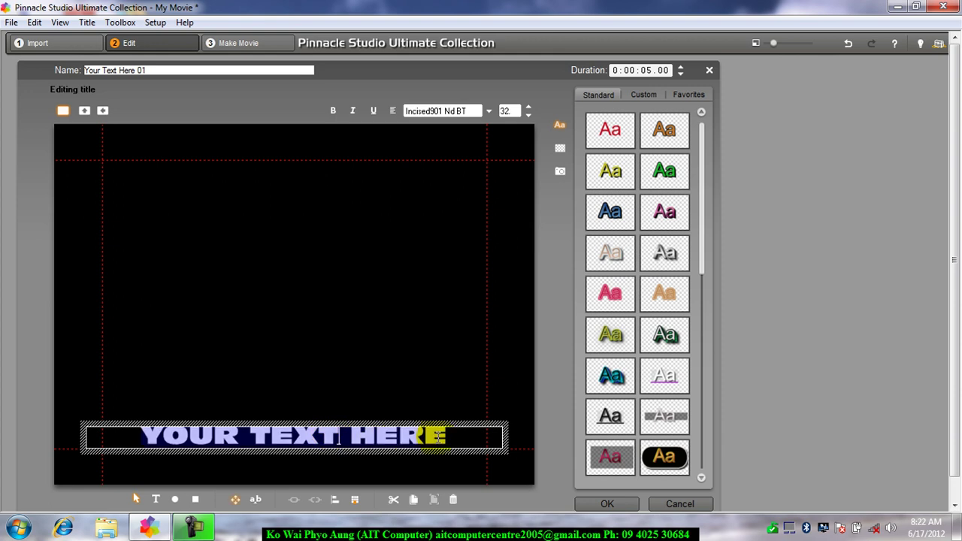
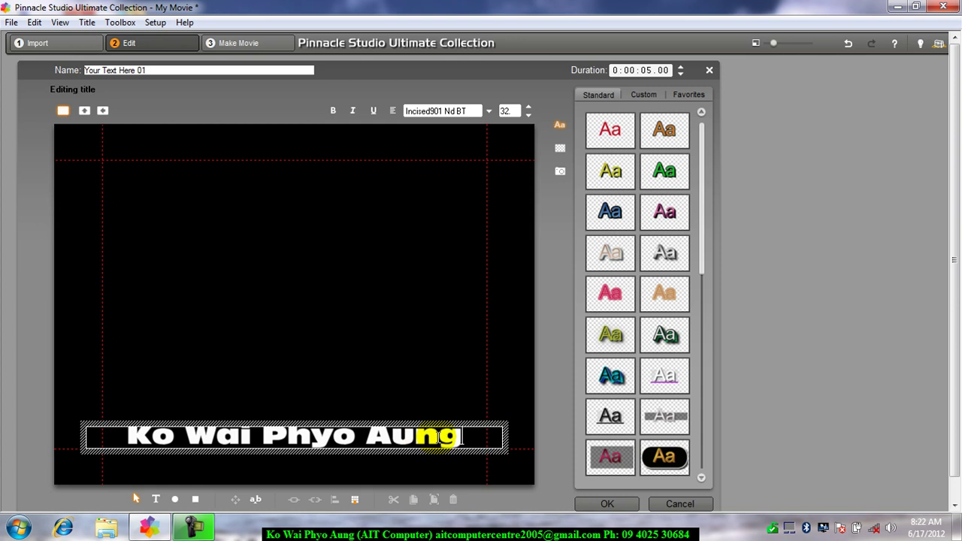
left_click(145, 375)
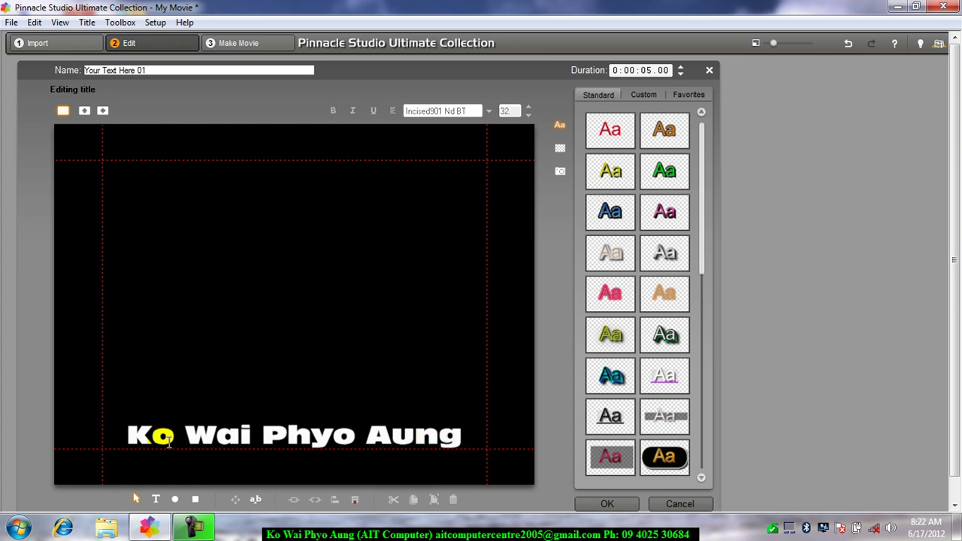
left_click(162, 421)
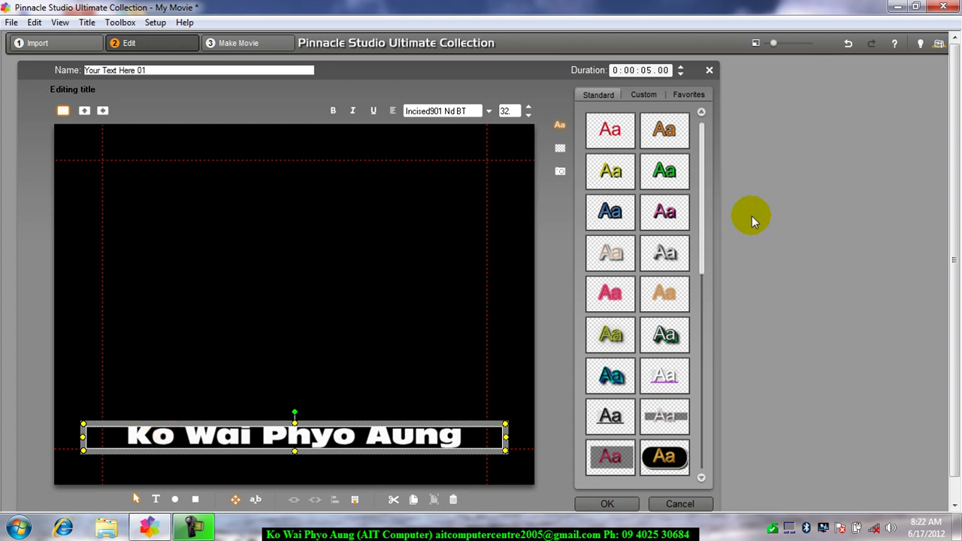
Step: Try the pink, red glow and teal textured style presets on the title, each in its blue variant
left_click_drag(702, 150, 687, 376)
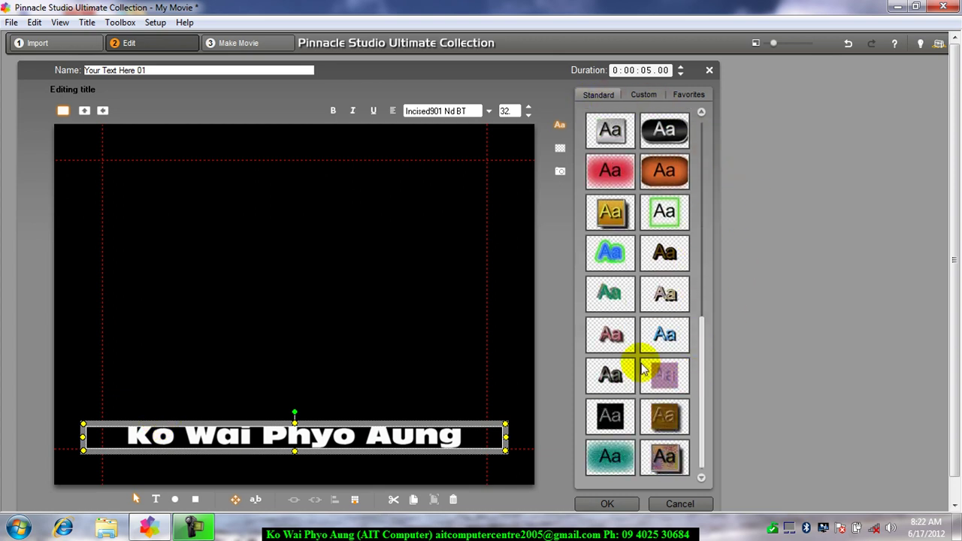
left_click(610, 336)
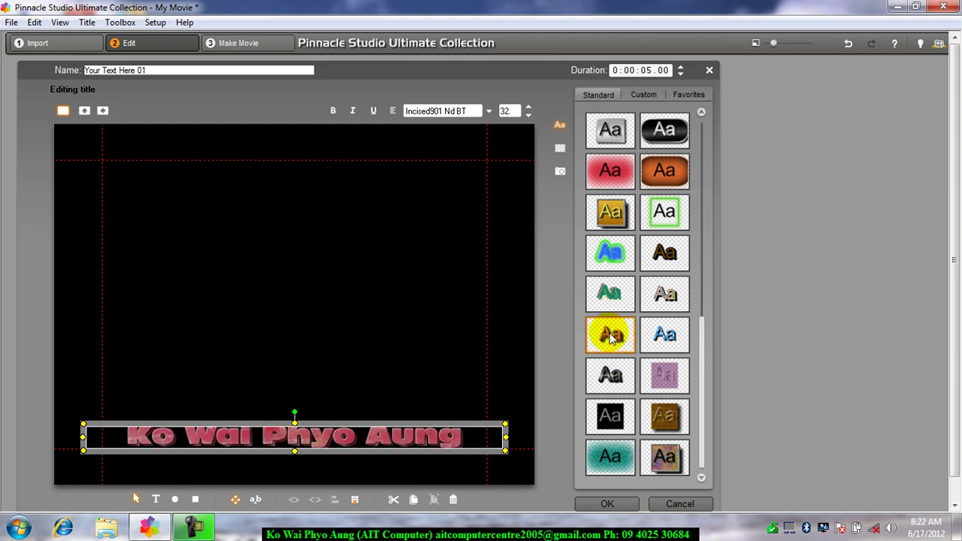
left_click(724, 204)
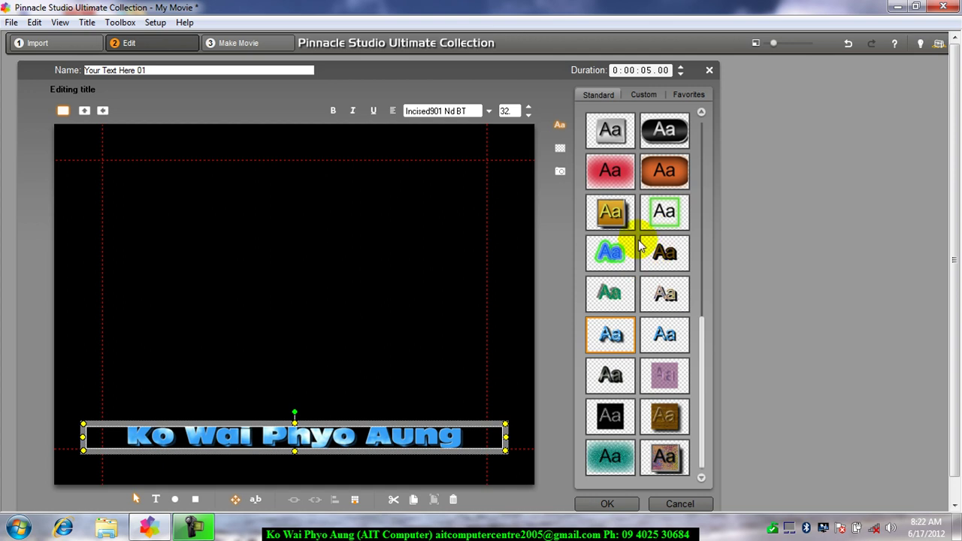
left_click(619, 177)
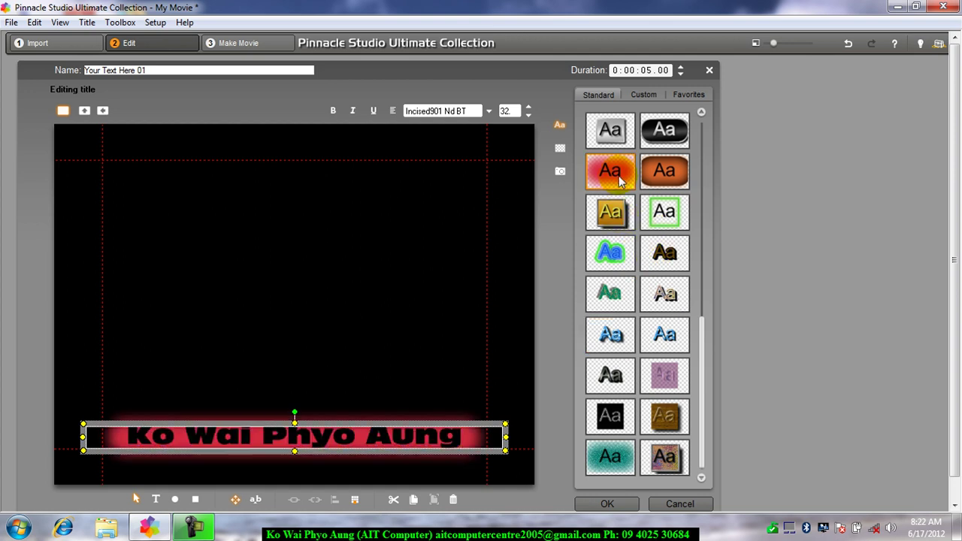
mouse_move(619, 177)
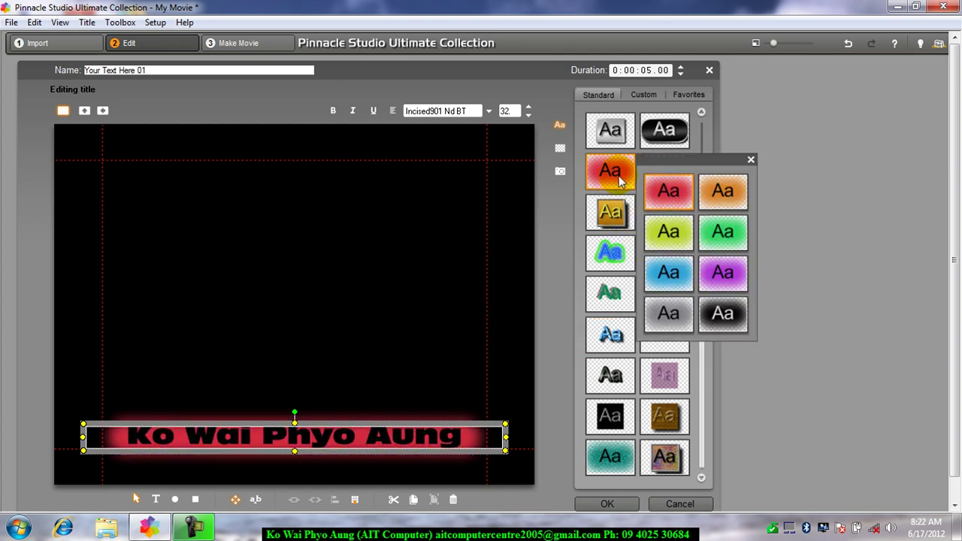
left_click(688, 275)
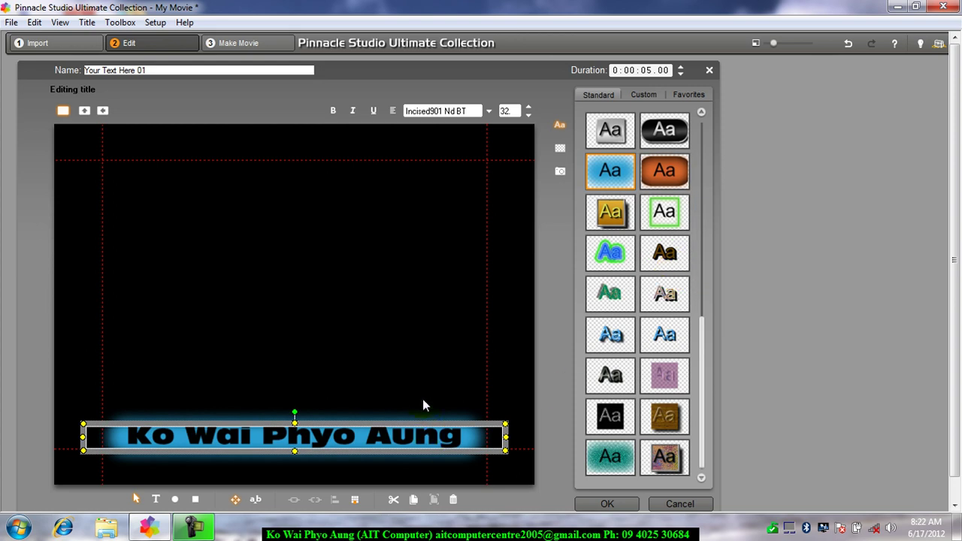
left_click(613, 467)
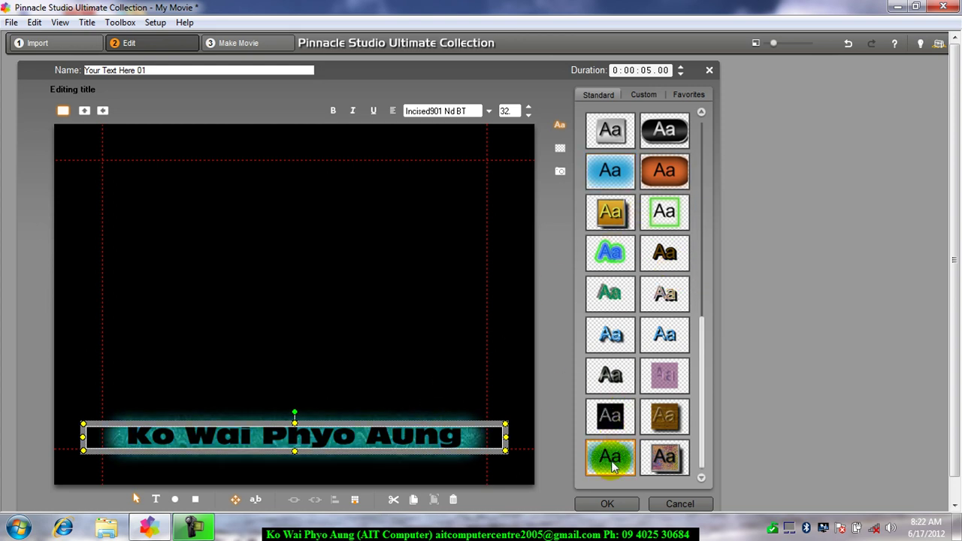
mouse_move(613, 467)
left_click(722, 325)
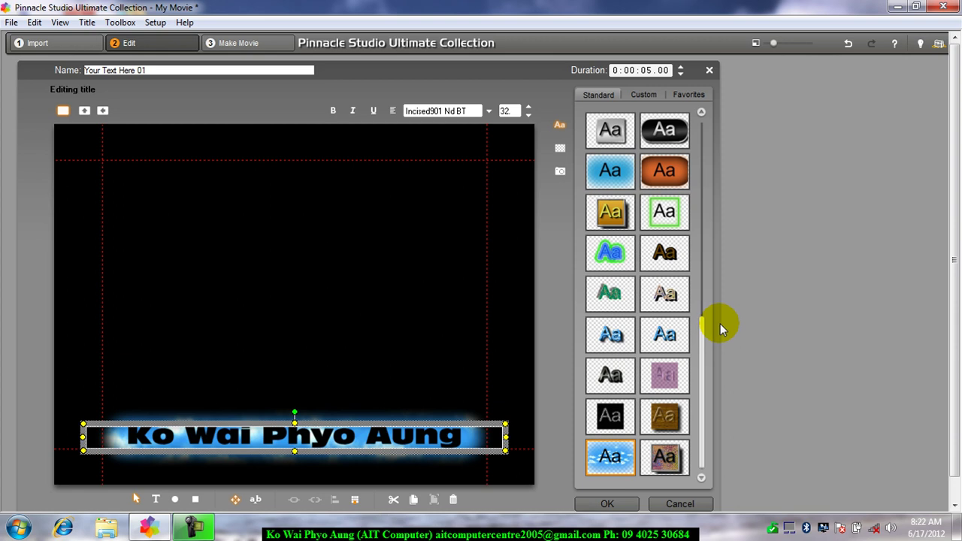
Step: Try a green-outlined preset, then settle on the yellow-green look with its dark blue shadow variation
left_click(612, 337)
mouse_move(615, 340)
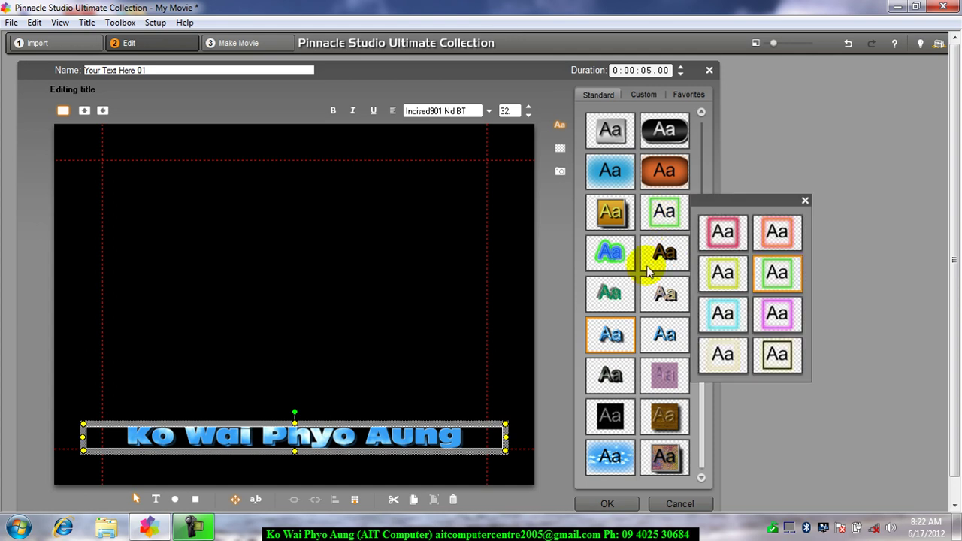
left_click(616, 266)
mouse_move(618, 270)
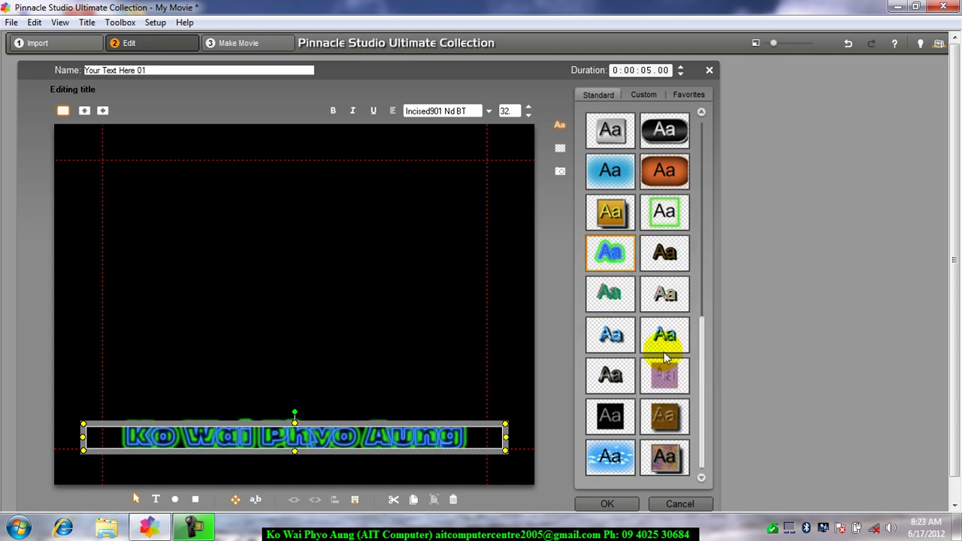
mouse_move(667, 358)
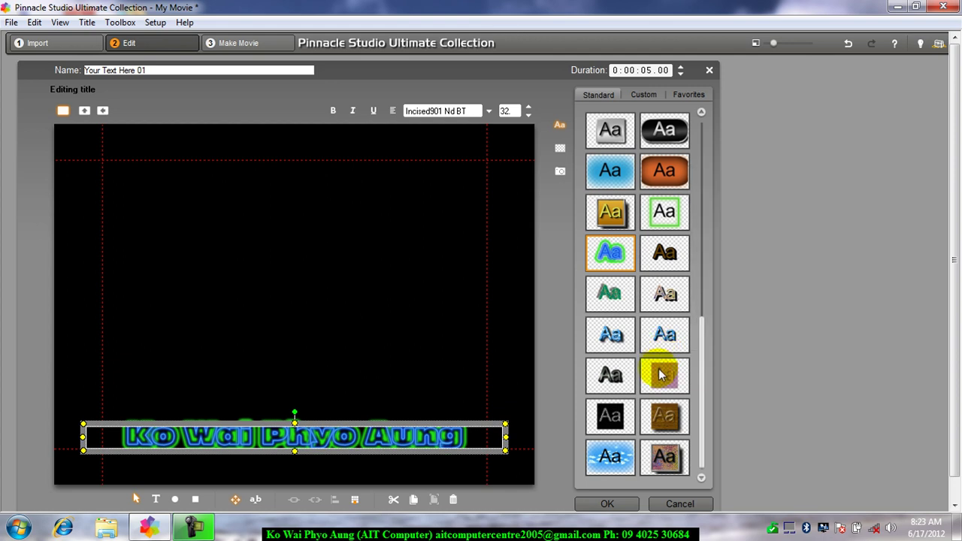
left_click_drag(702, 359, 700, 212)
left_click(664, 179)
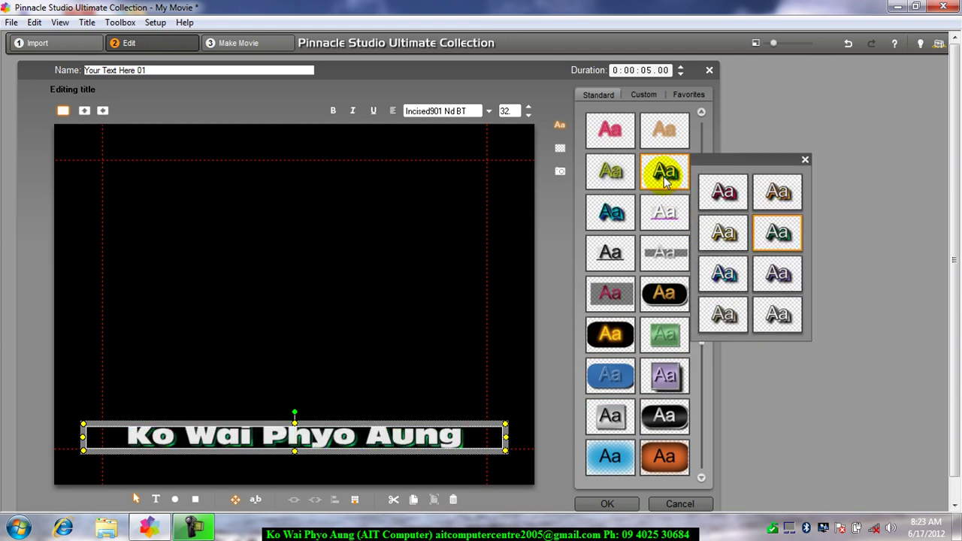
left_click(780, 273)
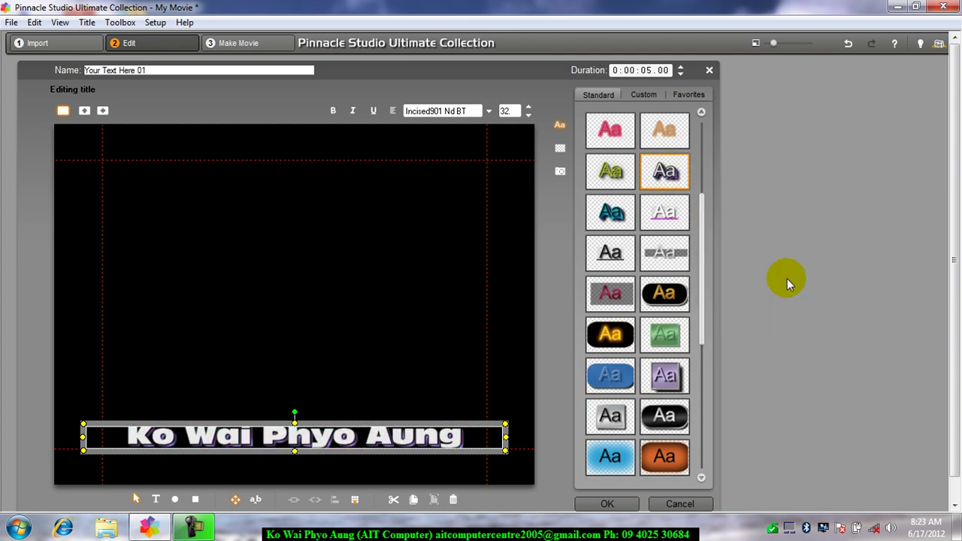
mouse_move(674, 167)
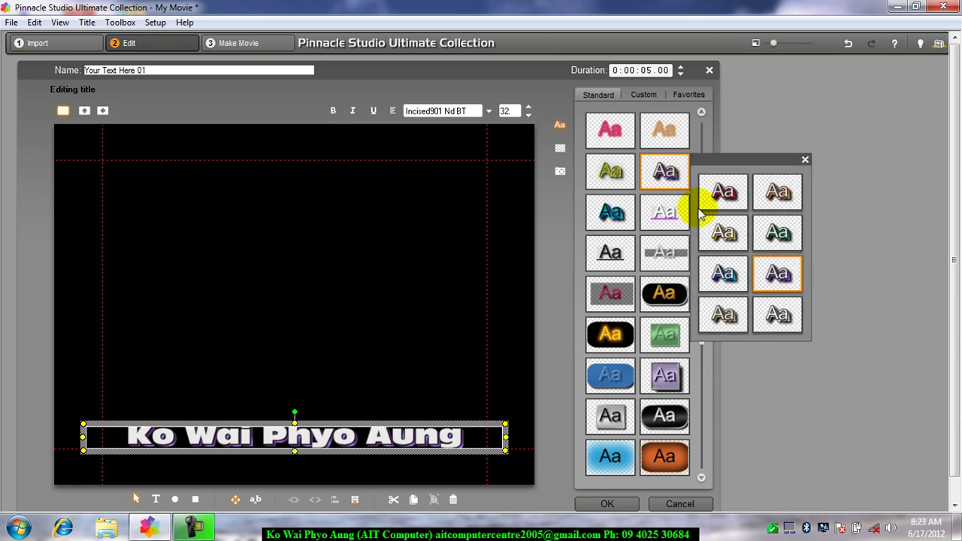
left_click(721, 266)
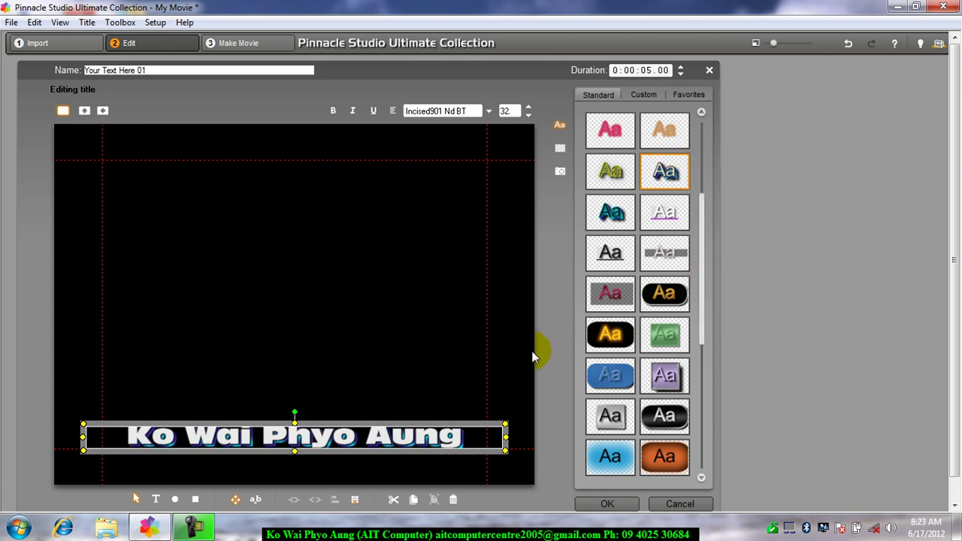
Step: Select the English name title and set its lettering to italic
left_click(517, 371)
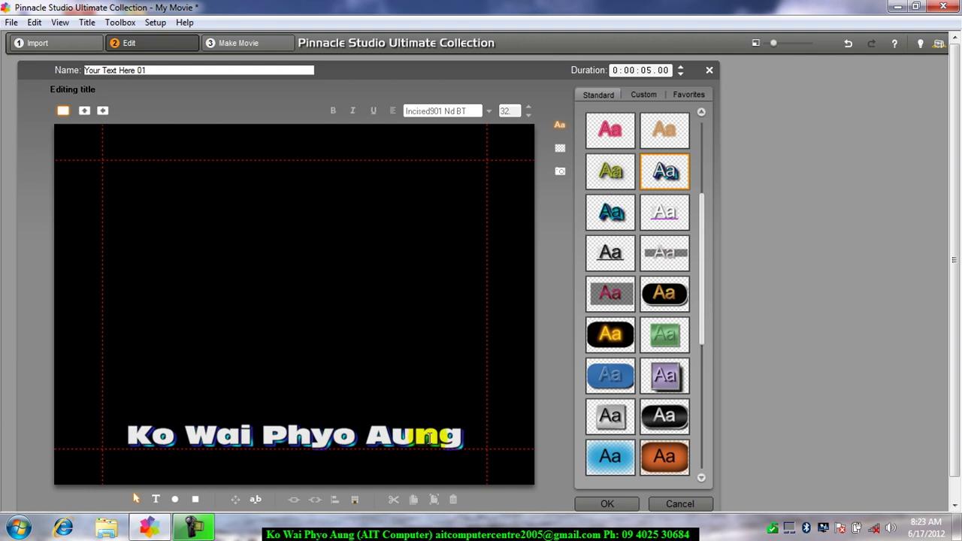
left_click_drag(449, 438, 133, 440)
left_click(155, 434)
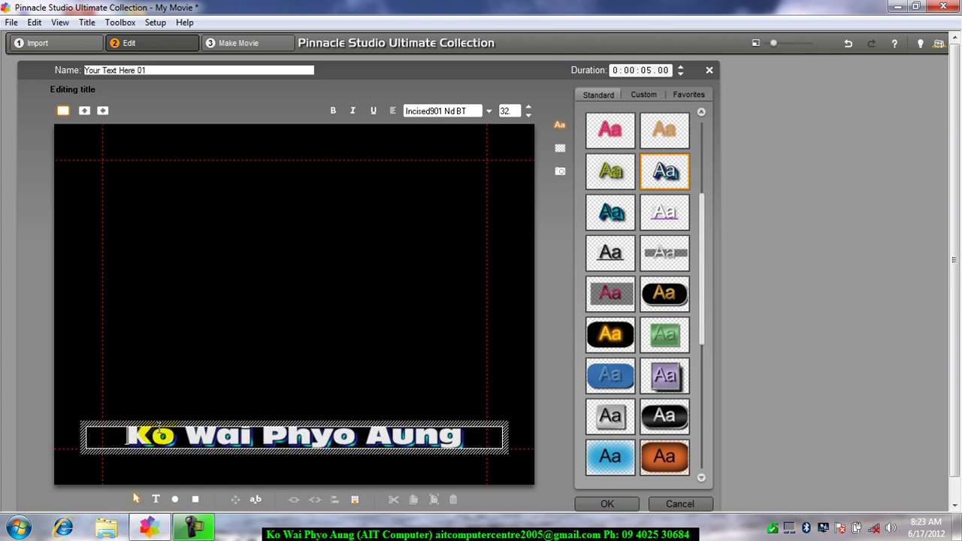
key("Escape")
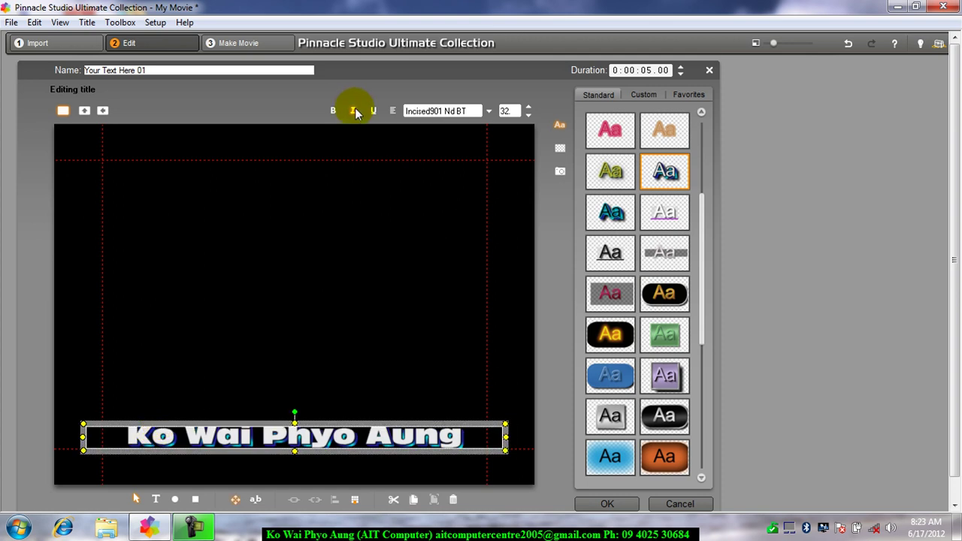
left_click(353, 112)
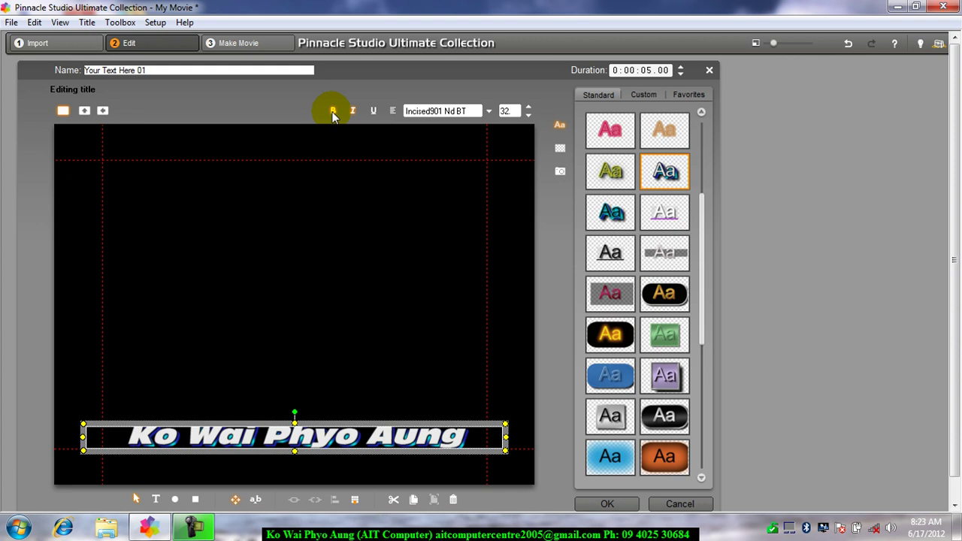
left_click(354, 111)
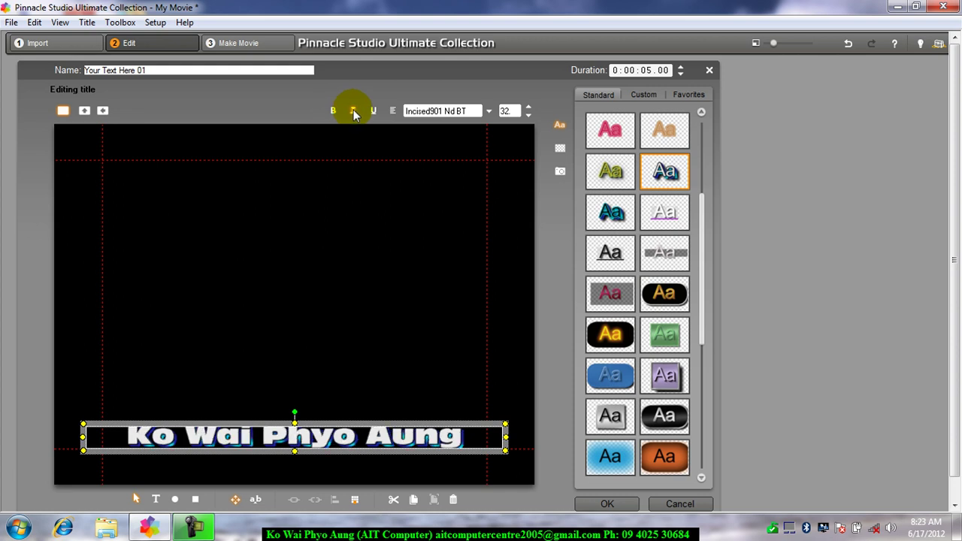
left_click(354, 111)
Step: Test underline on the title, then remove it and deselect the text box
left_click(374, 111)
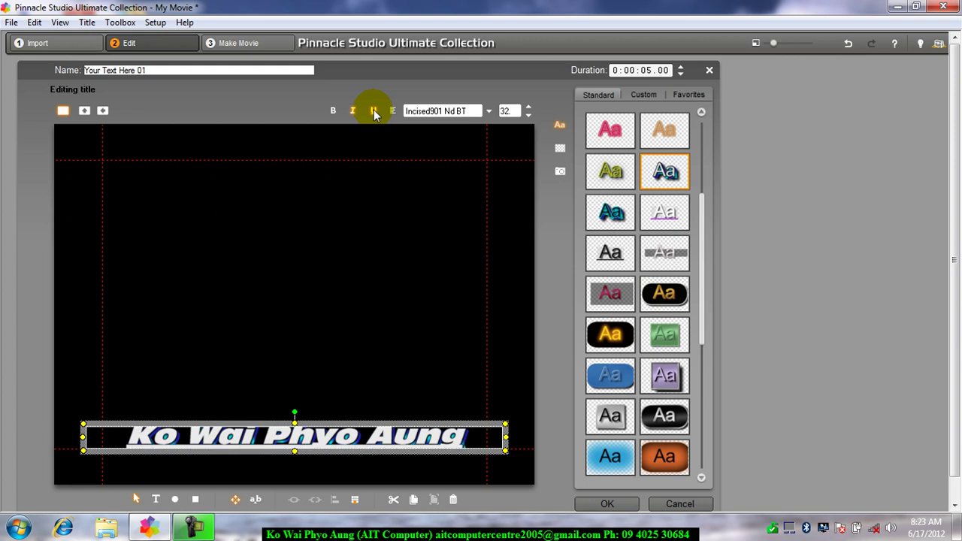
left_click(374, 111)
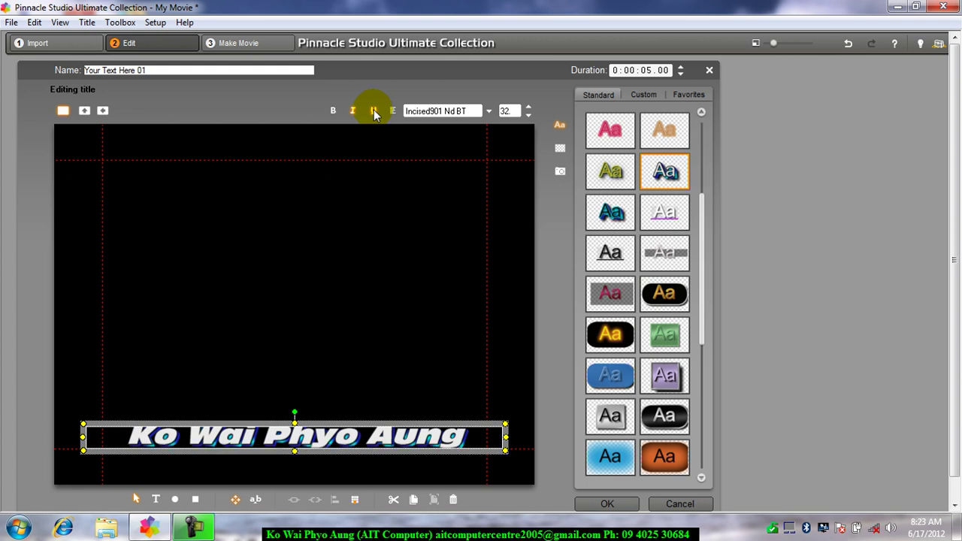
left_click(398, 304)
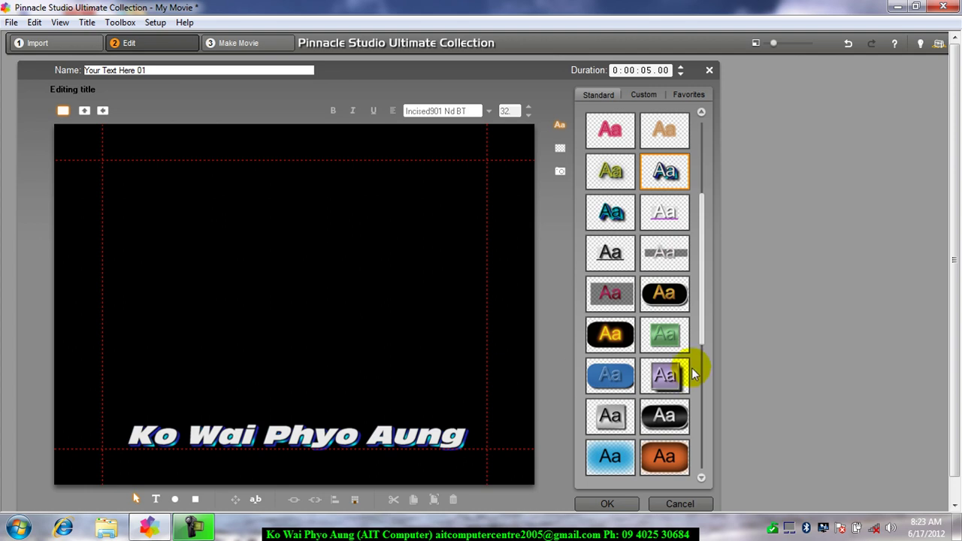
left_click_drag(700, 299, 722, 212)
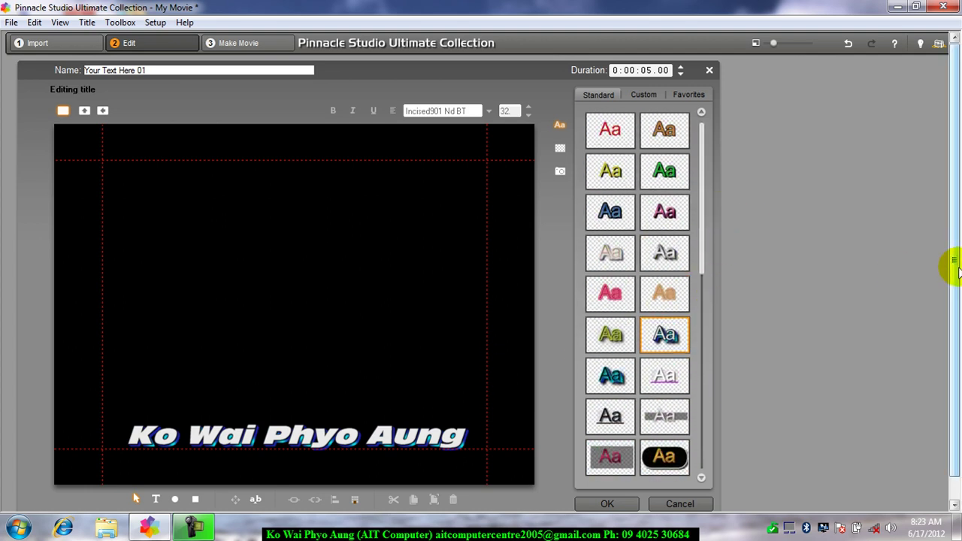
left_click_drag(953, 263, 939, 354)
Step: Add a new text box in the WinKalaw font and type the Burmese name
left_click(156, 476)
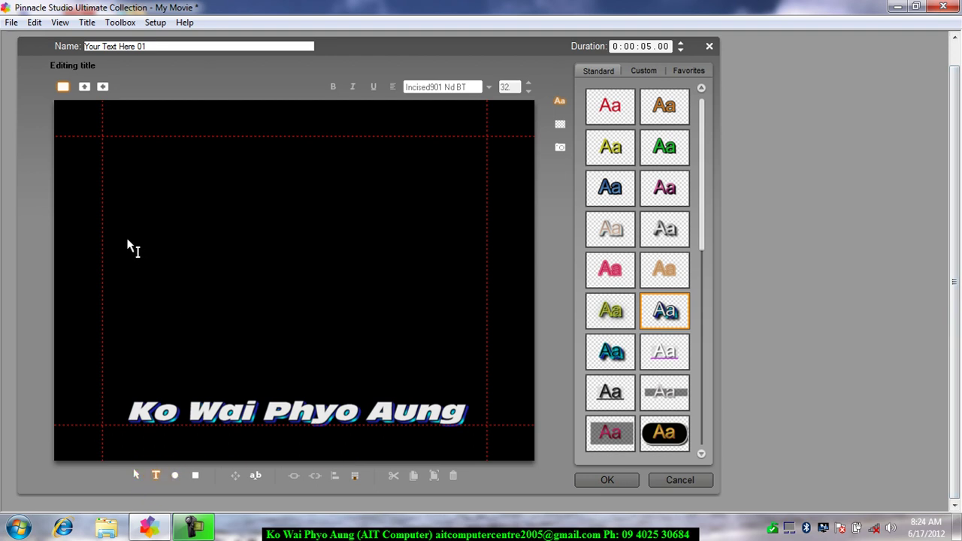
left_click(125, 238)
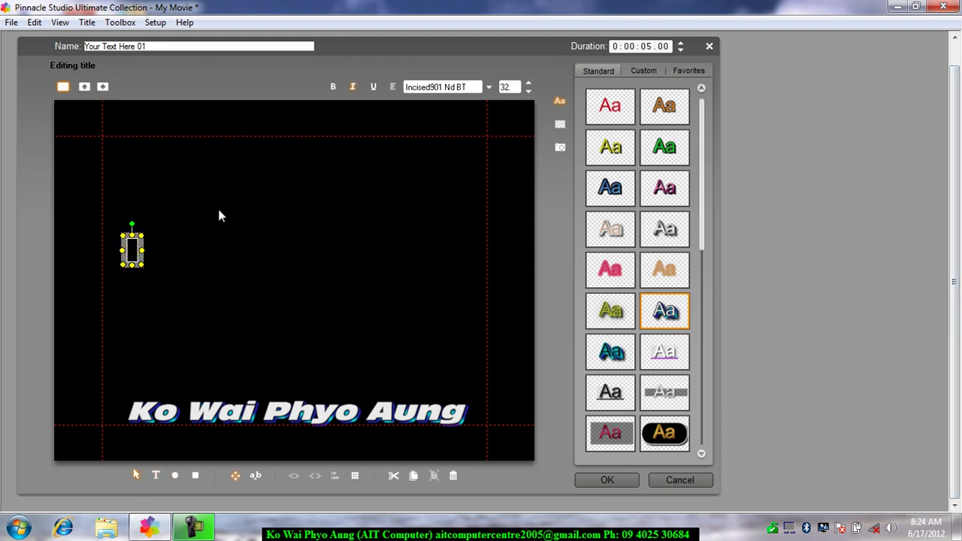
left_click(489, 87)
left_click_drag(531, 282, 520, 443)
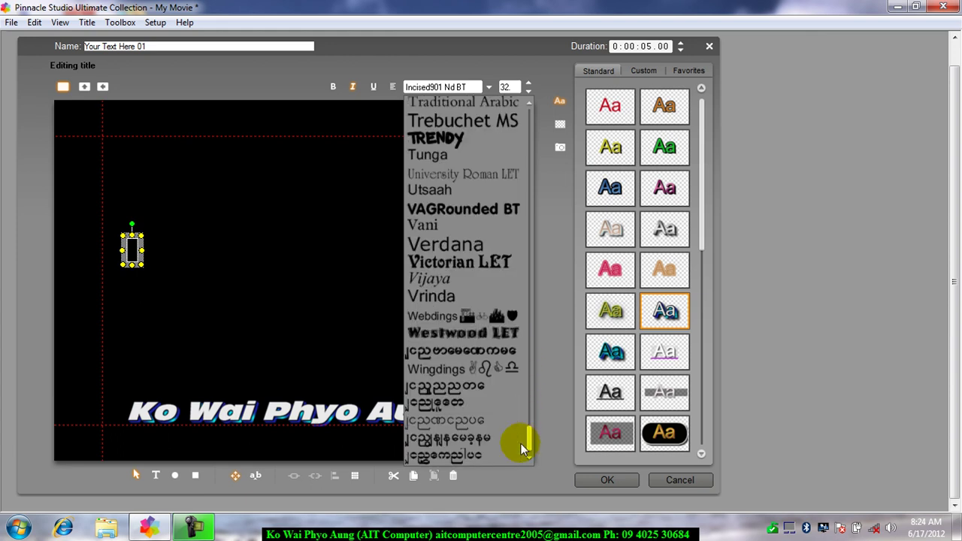
left_click(460, 403)
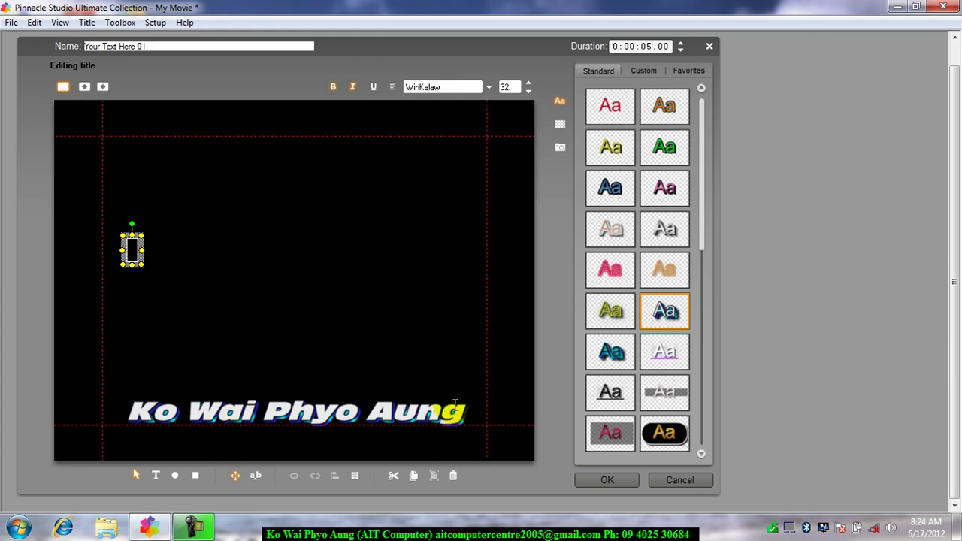
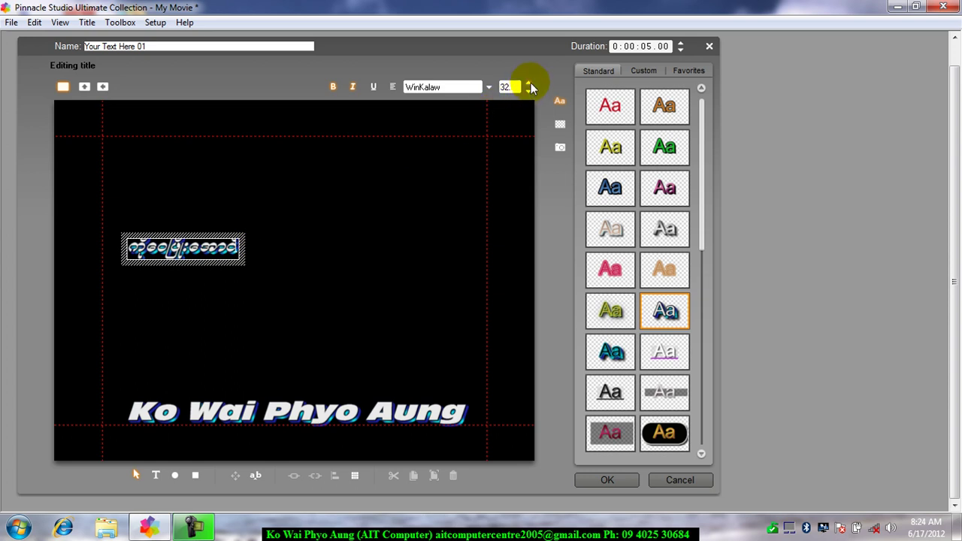
Step: Select all the Burmese text and enlarge it to size 80
double_click(212, 254)
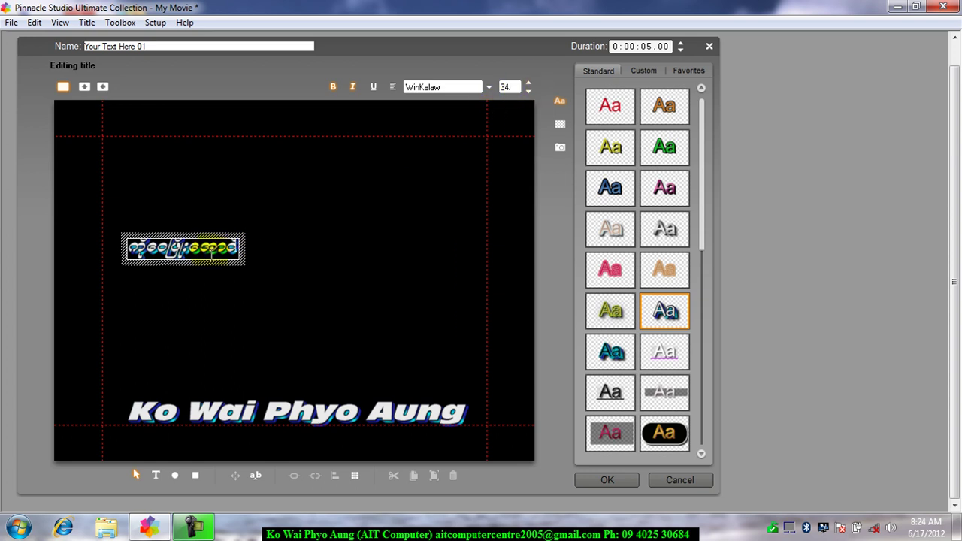
key("ctrl+a")
left_click(529, 83)
left_click(528, 83)
left_click(528, 83)
left_click(528, 84)
left_click(528, 84)
left_click(528, 84)
left_click(528, 84)
left_click(528, 84)
left_click(528, 84)
left_click(529, 84)
left_click(528, 83)
Step: Move the Burmese name right so it sits centred in the frame
left_click(376, 348)
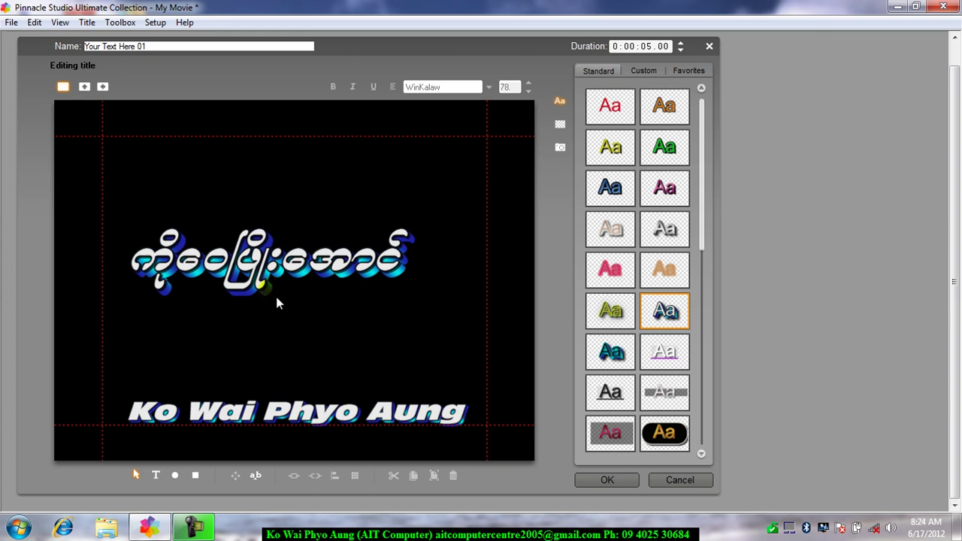
left_click(272, 268)
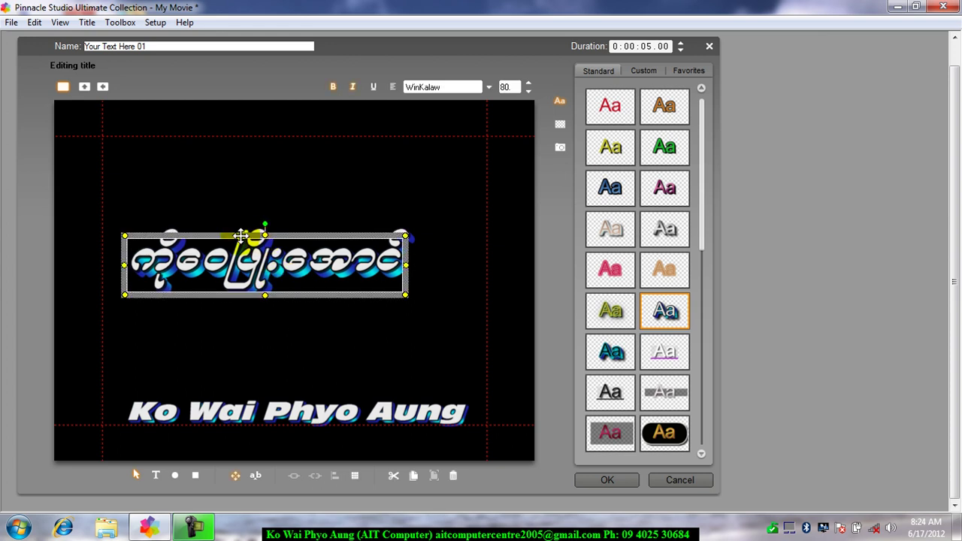
left_click_drag(241, 236, 269, 237)
left_click(429, 359)
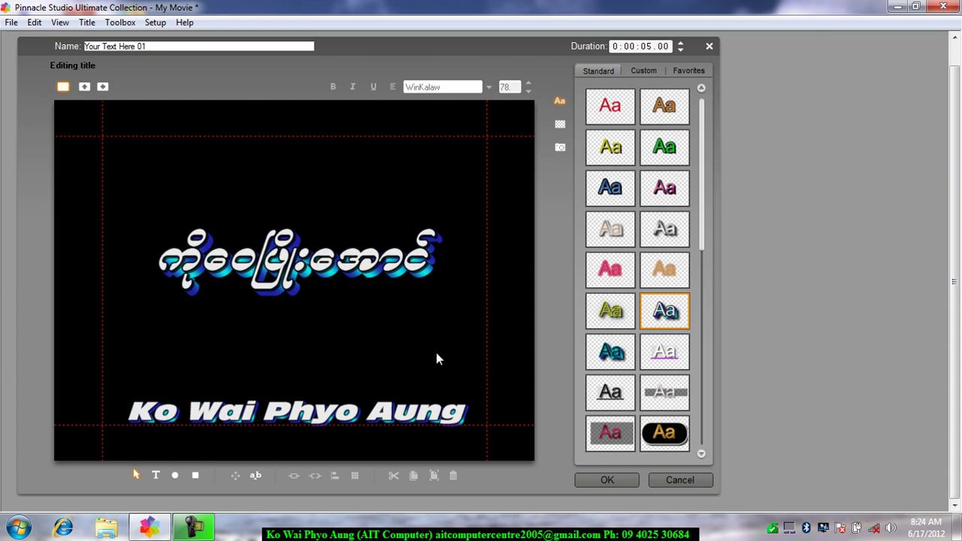
Step: Add a new text line with the Burmese date and move it up just under the Burmese name
left_click(155, 477)
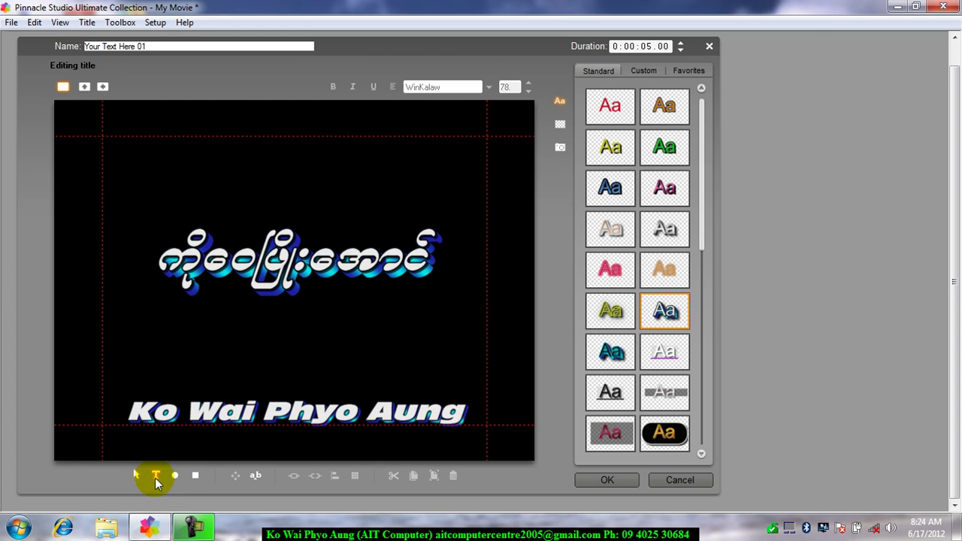
left_click(147, 340)
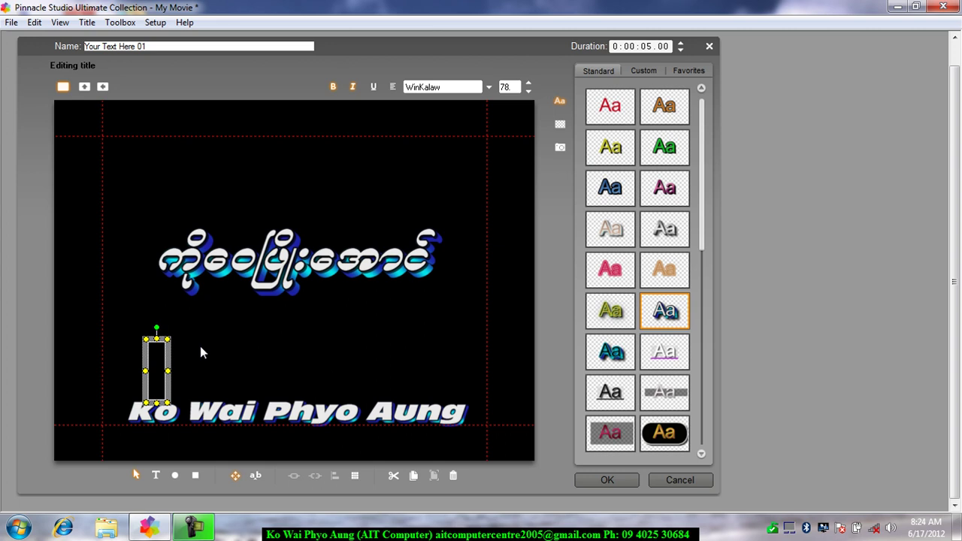
left_click(478, 88)
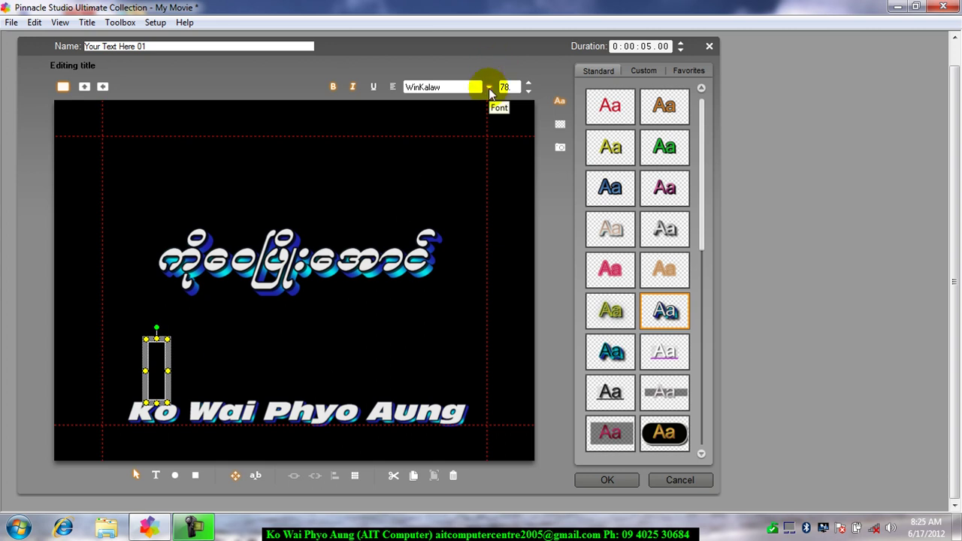
type("aw")
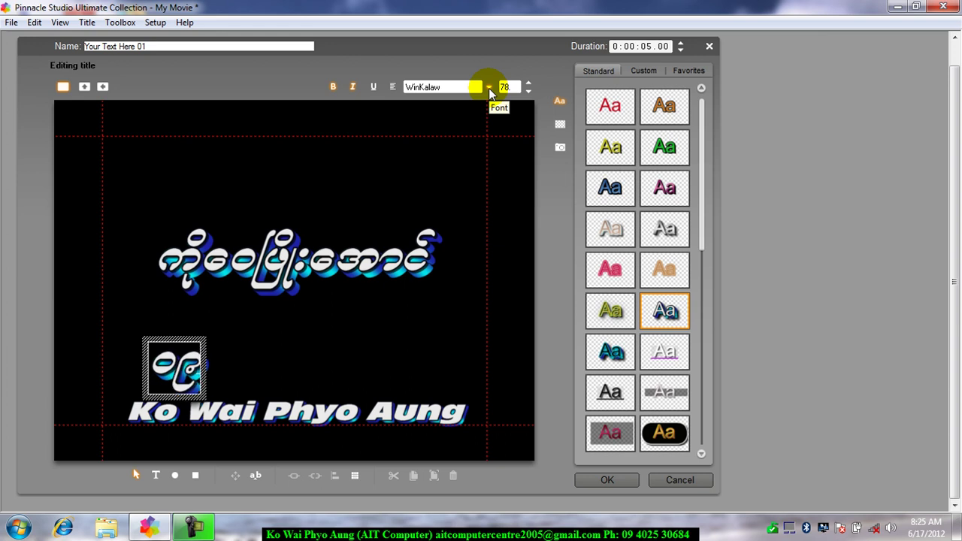
type("j4025")
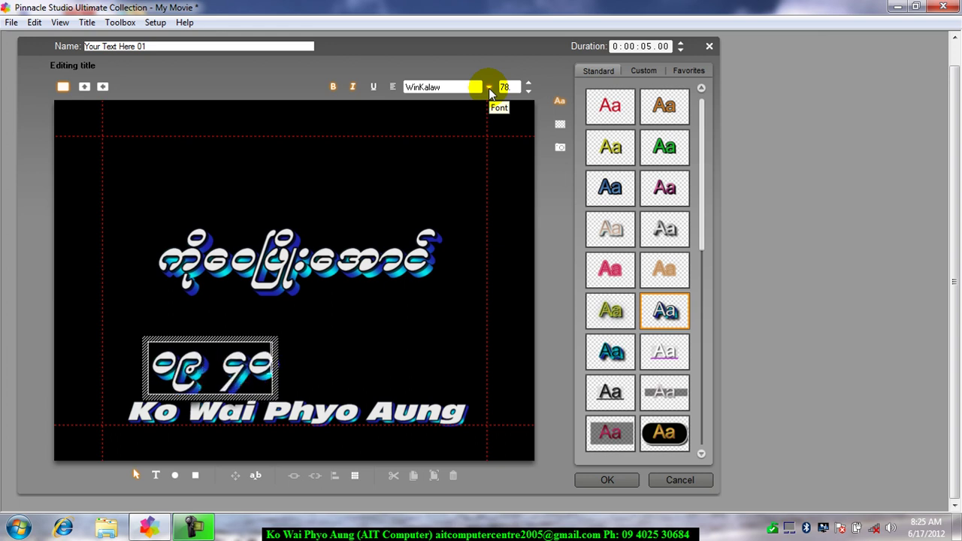
type(" 3")
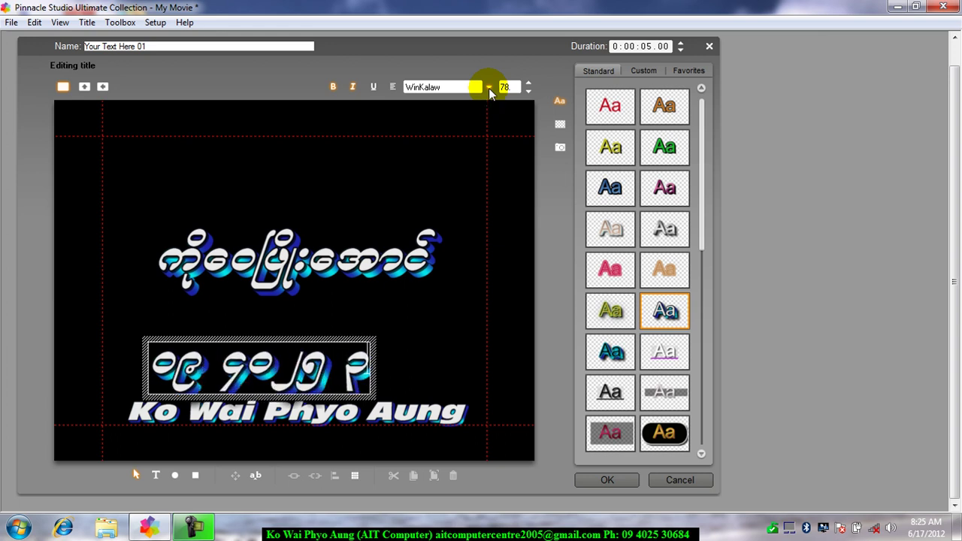
type("0684")
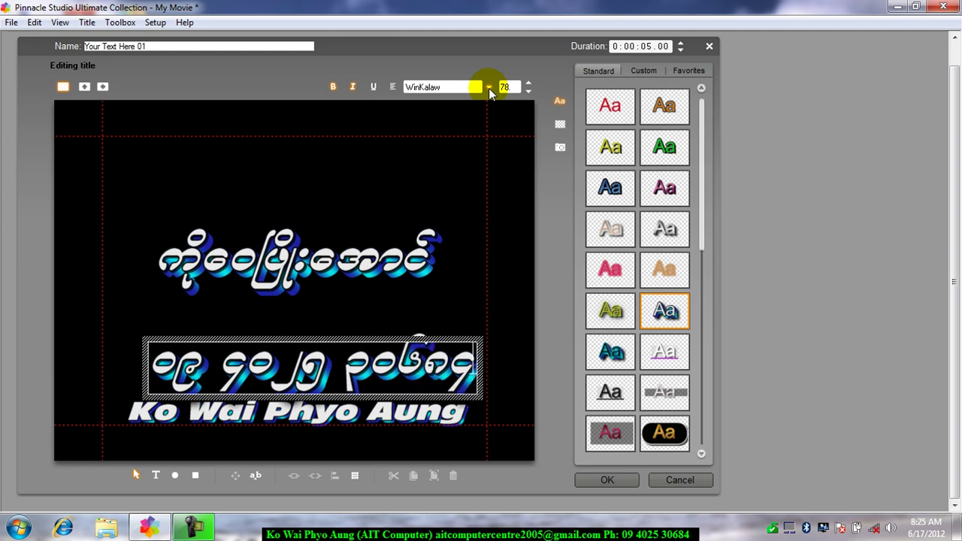
left_click(229, 339)
left_click_drag(229, 339, 214, 310)
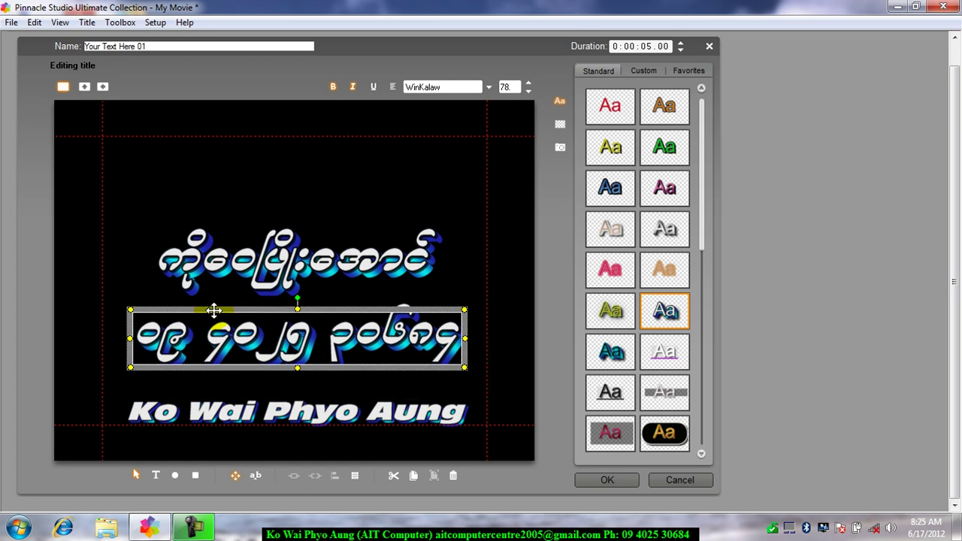
Step: Give the date line the silver text style and widen its box so it fits on one line
left_click(665, 233)
mouse_move(665, 235)
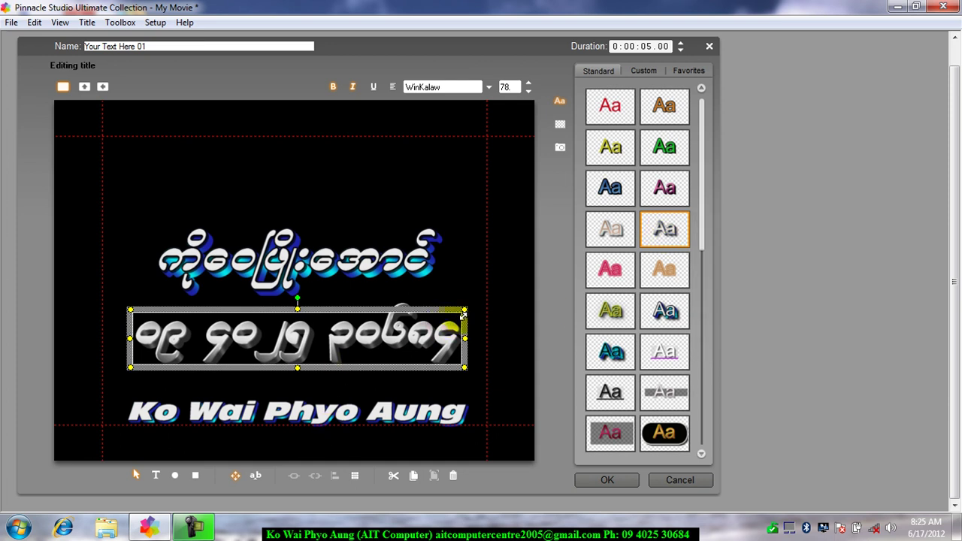
left_click_drag(466, 309, 451, 296)
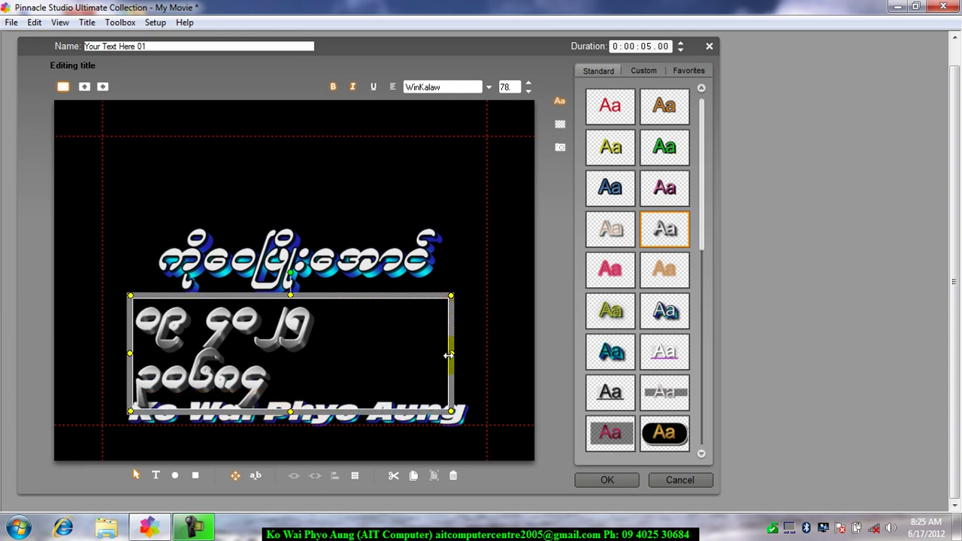
left_click_drag(456, 353, 489, 353)
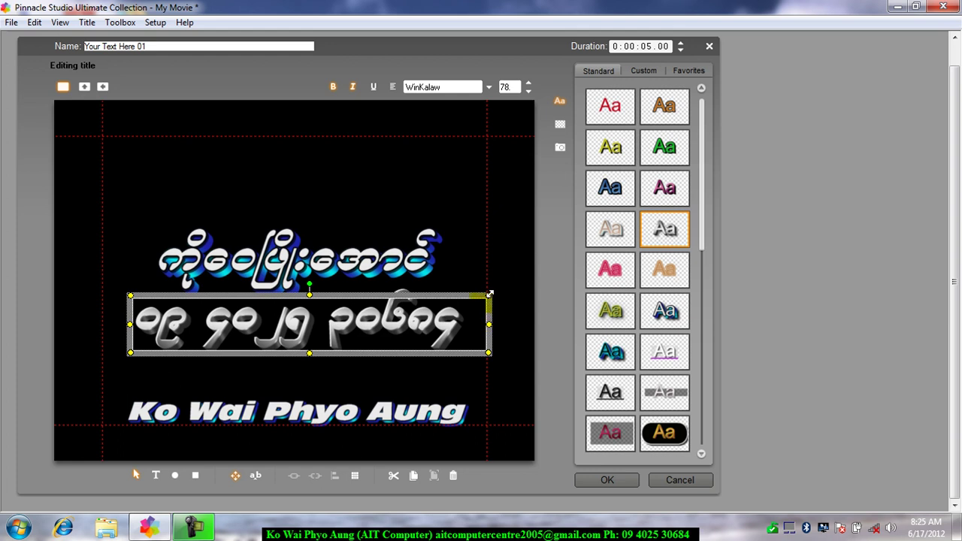
left_click_drag(488, 294, 481, 294)
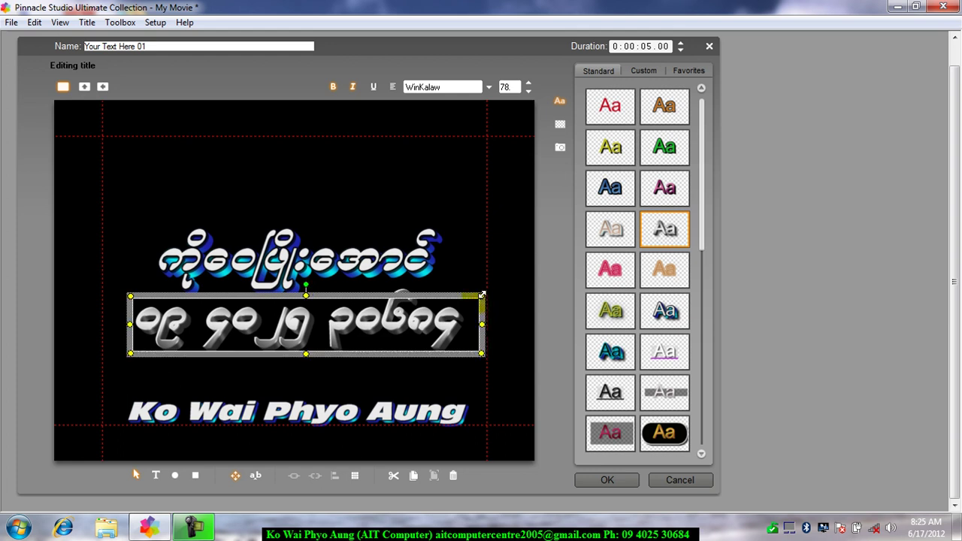
Step: Reduce the whole date line to font size 54 and make it upright
left_click(353, 322)
key("ctrl+a")
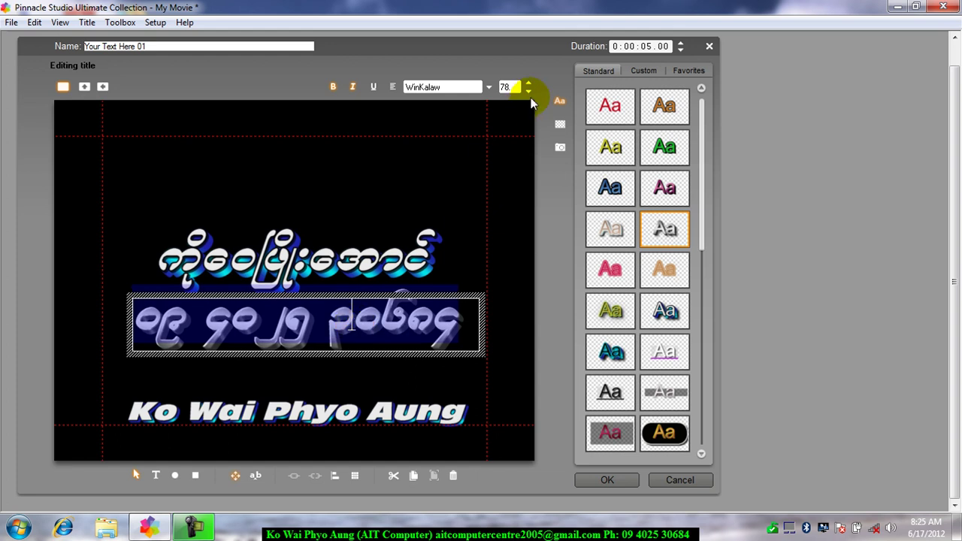
left_click(528, 92)
left_click(527, 92)
left_click(527, 91)
left_click(528, 92)
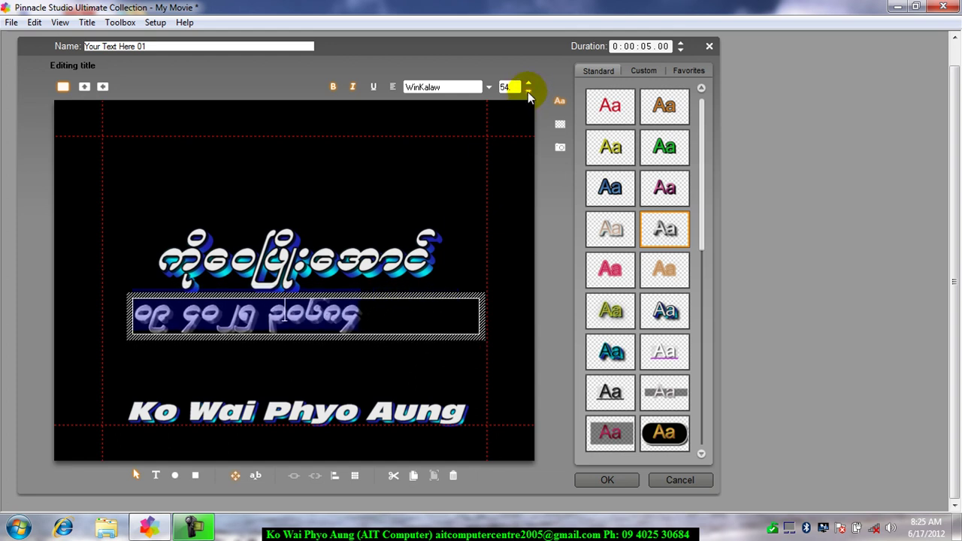
left_click(352, 86)
Step: Reposition the date line so it is centred between the two names
left_click(315, 365)
left_click(240, 312)
left_click_drag(240, 300, 288, 316)
left_click(347, 214)
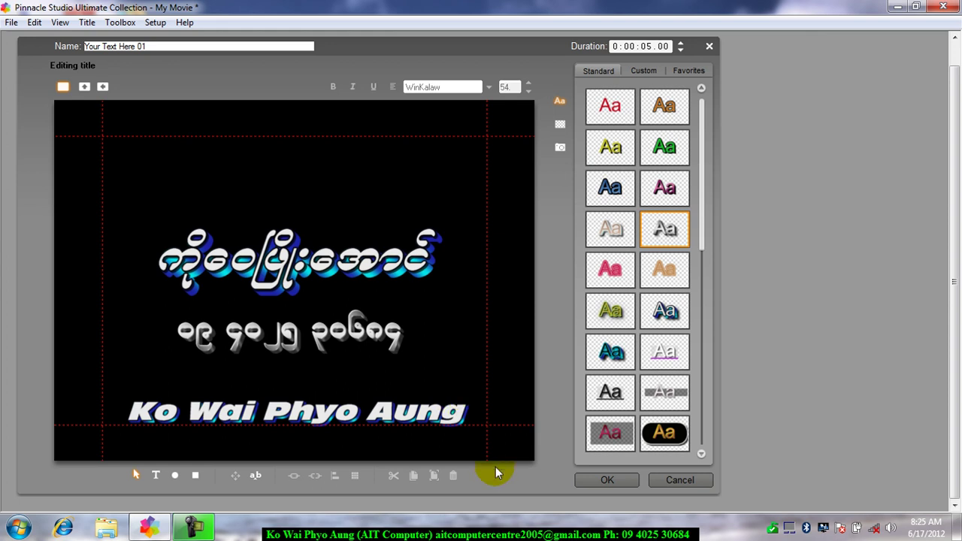
Step: Close the title editor, preview the movie, and extend the title clip to about 0:00:28
left_click(606, 479)
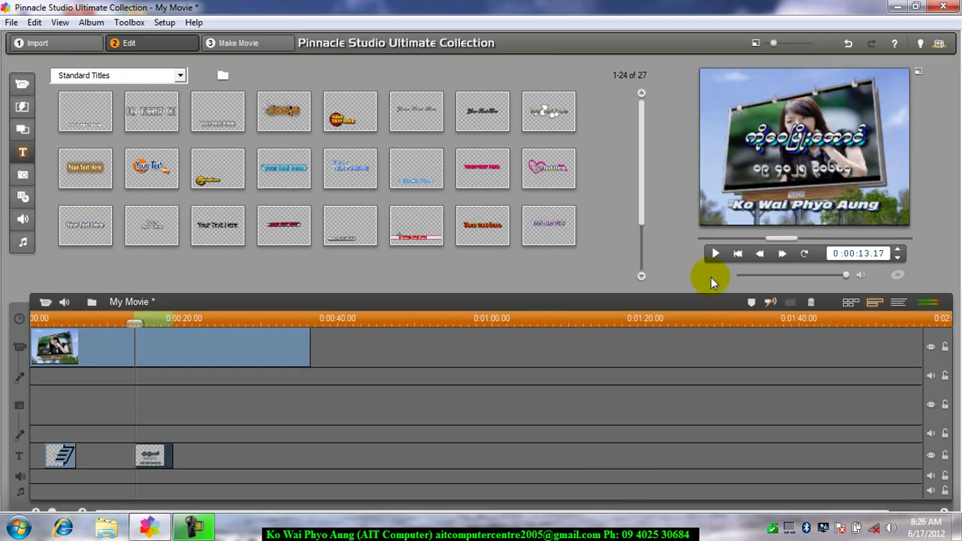
left_click(715, 253)
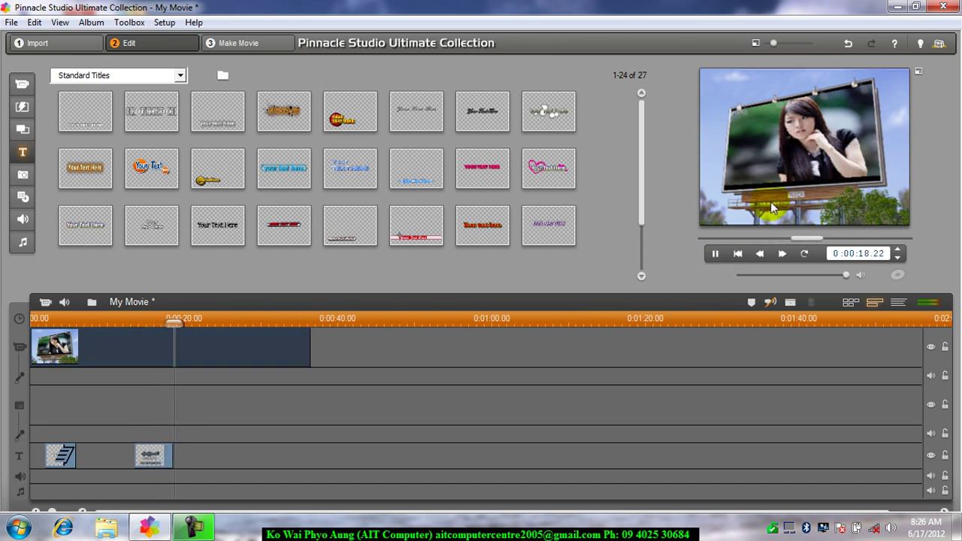
left_click(714, 254)
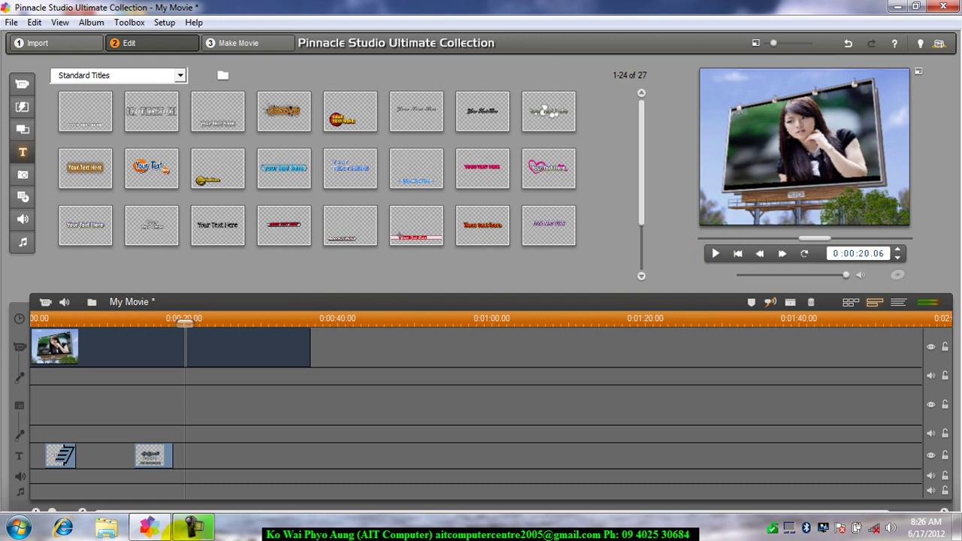
left_click(166, 456)
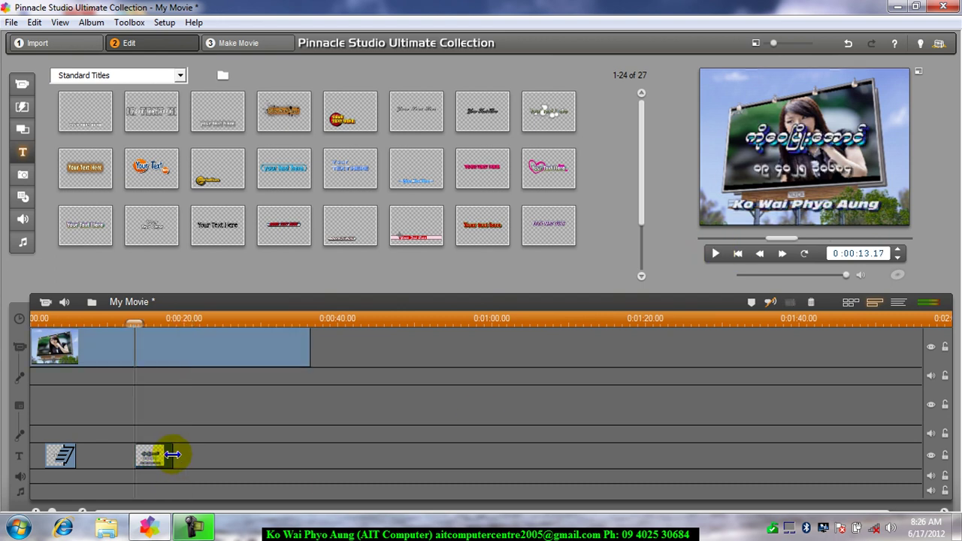
left_click_drag(172, 454, 248, 455)
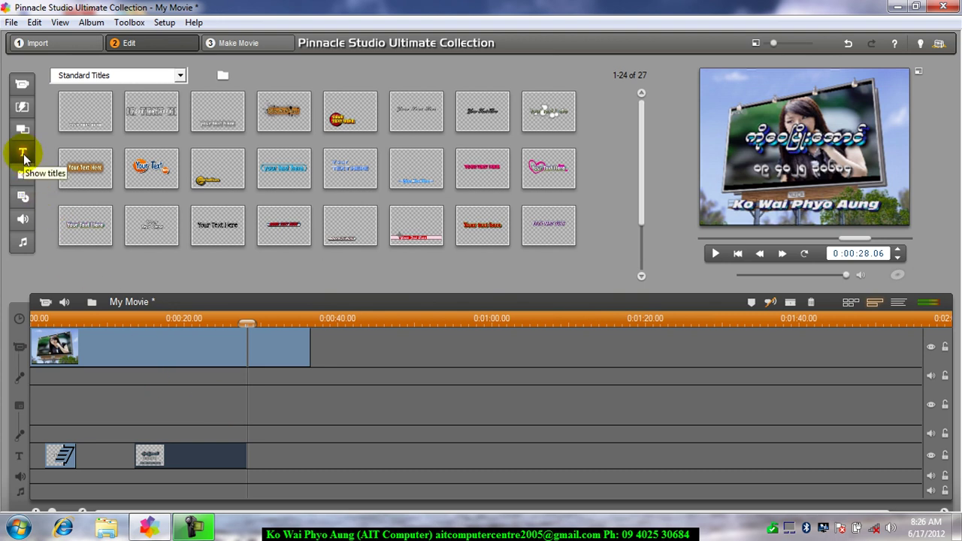
Step: Add Hollywood FX for Studio transitions to the end and start of the title clip
left_click(23, 106)
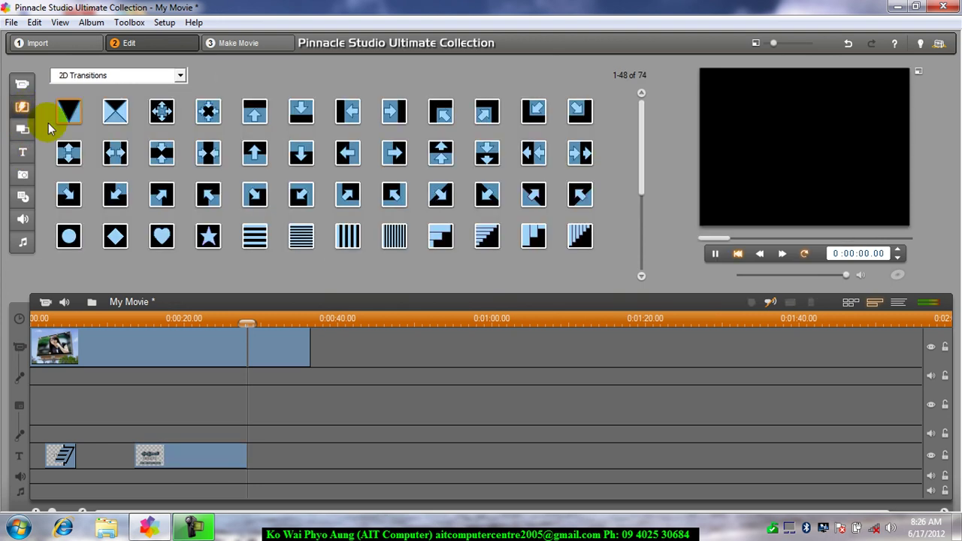
left_click(180, 75)
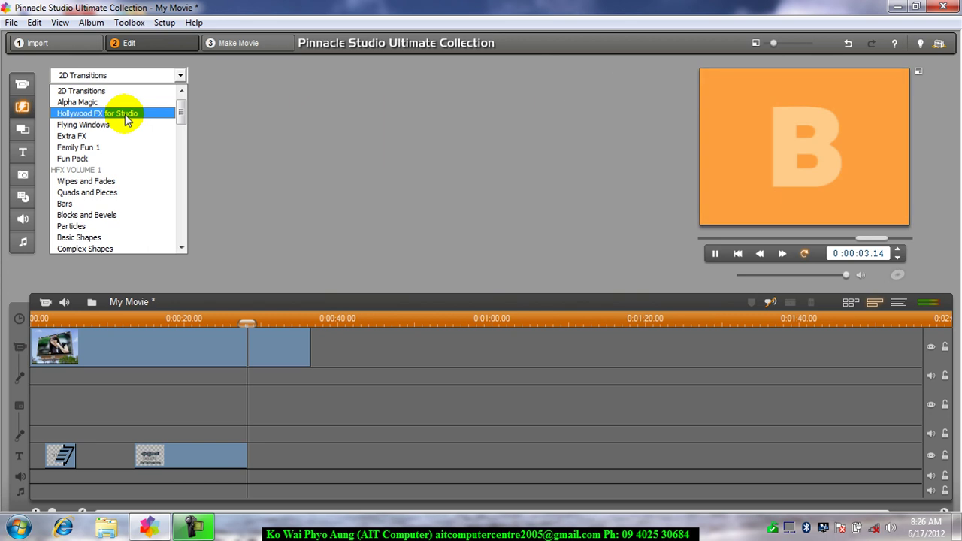
left_click(125, 114)
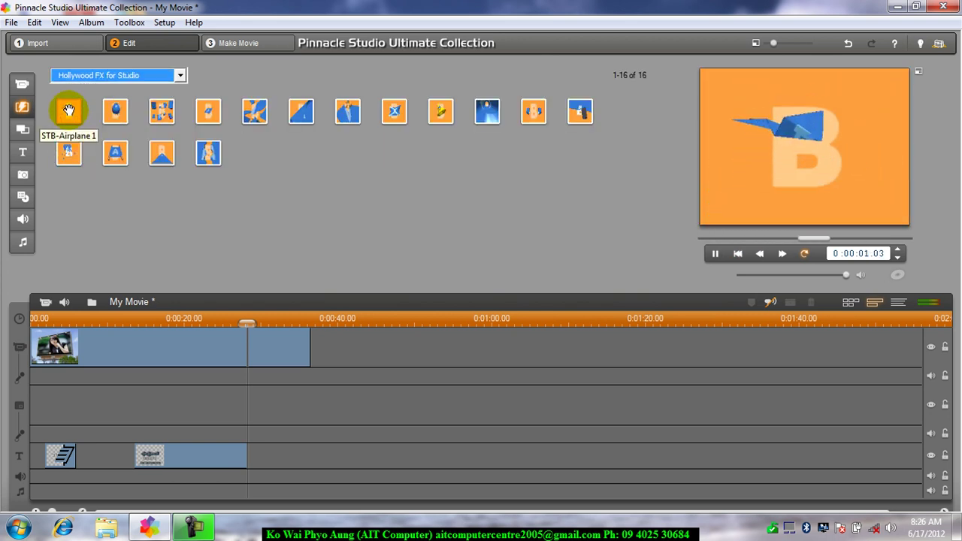
left_click_drag(68, 110, 243, 462)
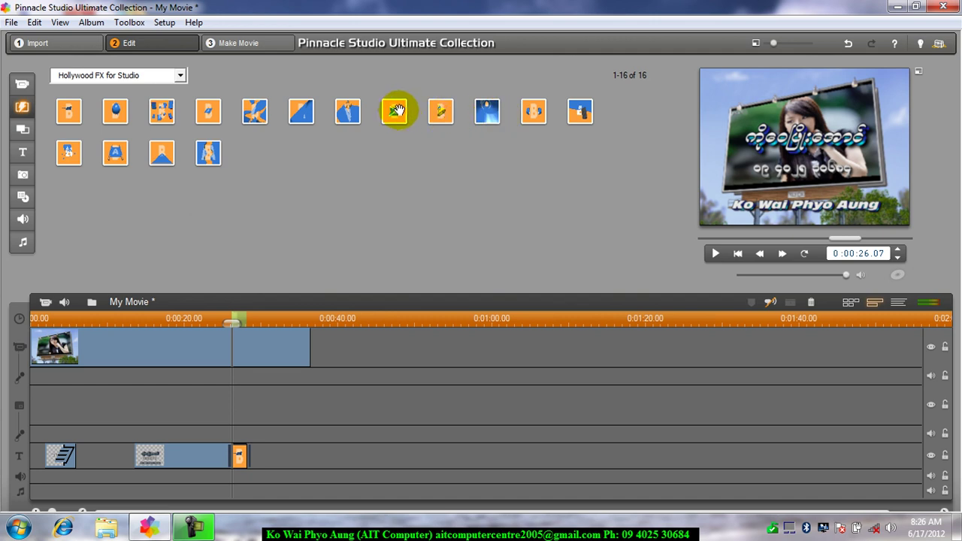
left_click_drag(395, 108, 145, 466)
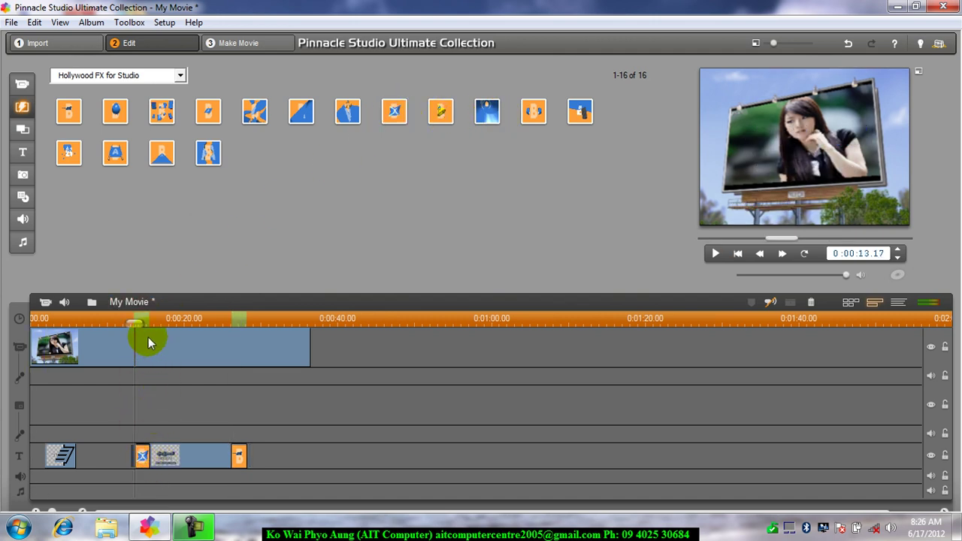
Step: Play the movie from before the title to preview the new transitions
left_click_drag(136, 323, 100, 322)
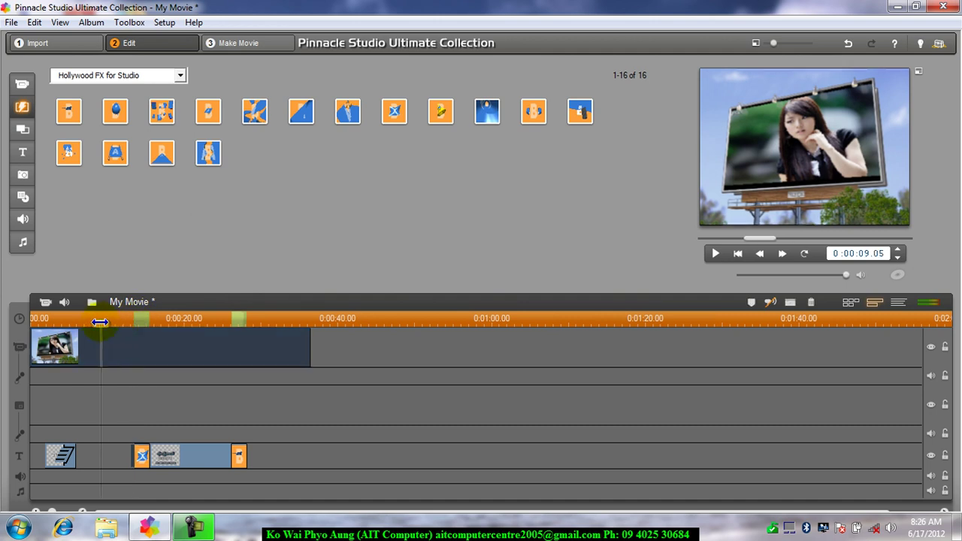
left_click(717, 253)
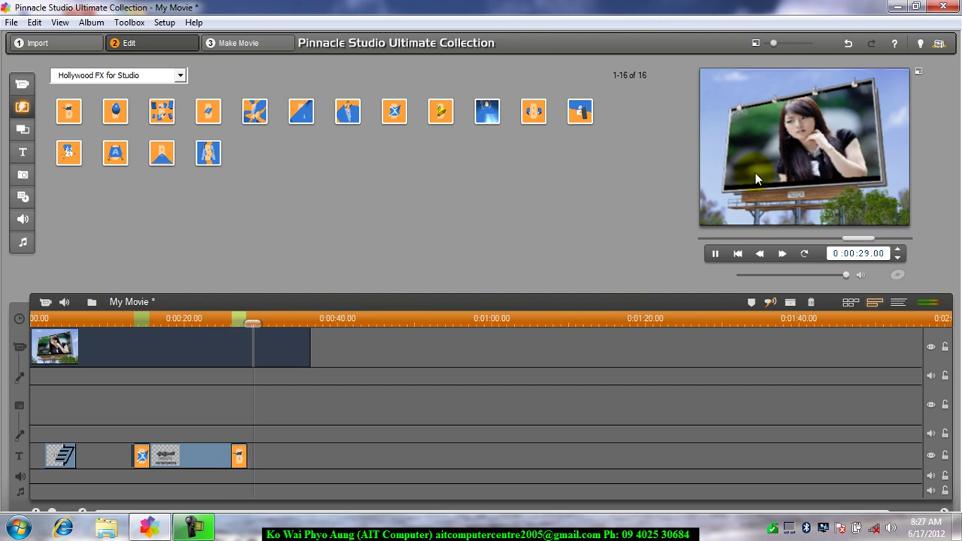
key("space")
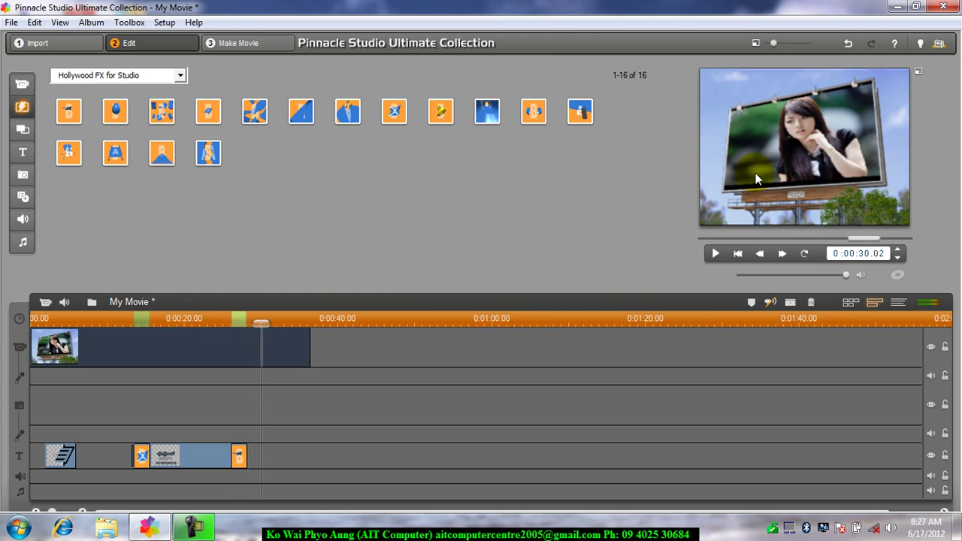